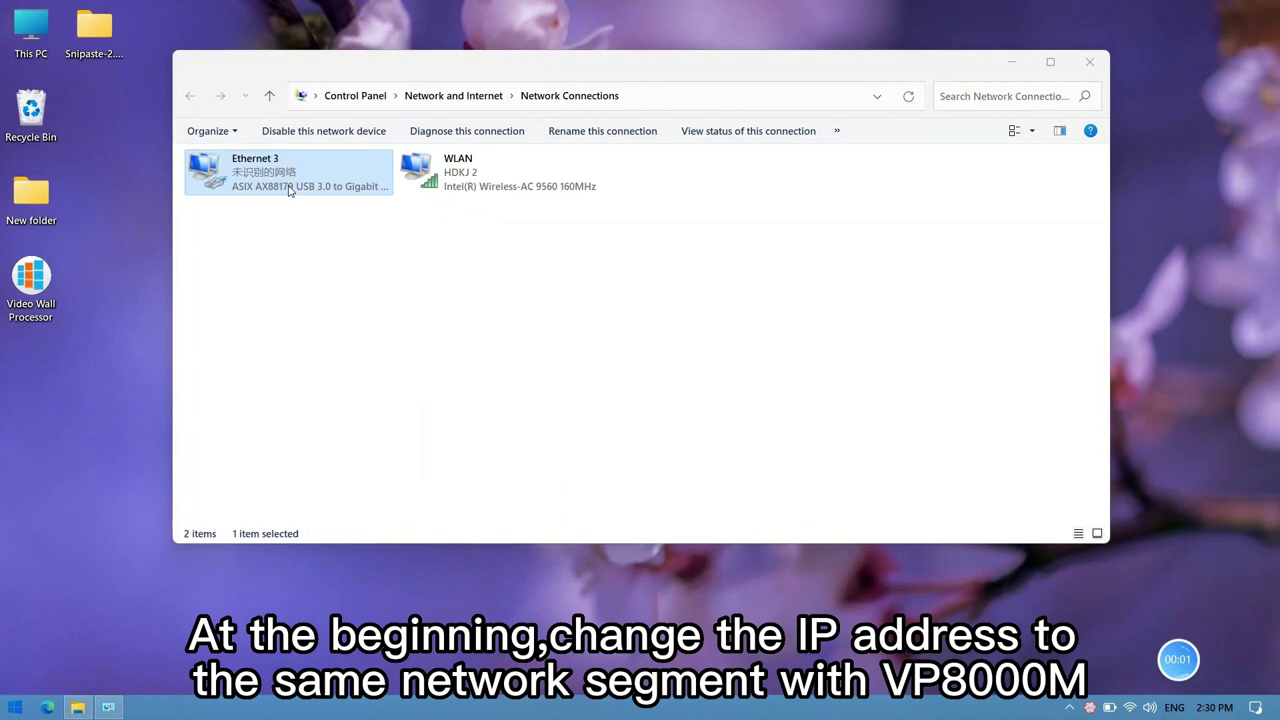
Step: Give Ethernet 3 static IPv4 192.168.0.56, mask 255.255.255.0, gateway 192.168.0.1, then close Network Connections
{"action": "double_click", "coordinate": [289, 190]}
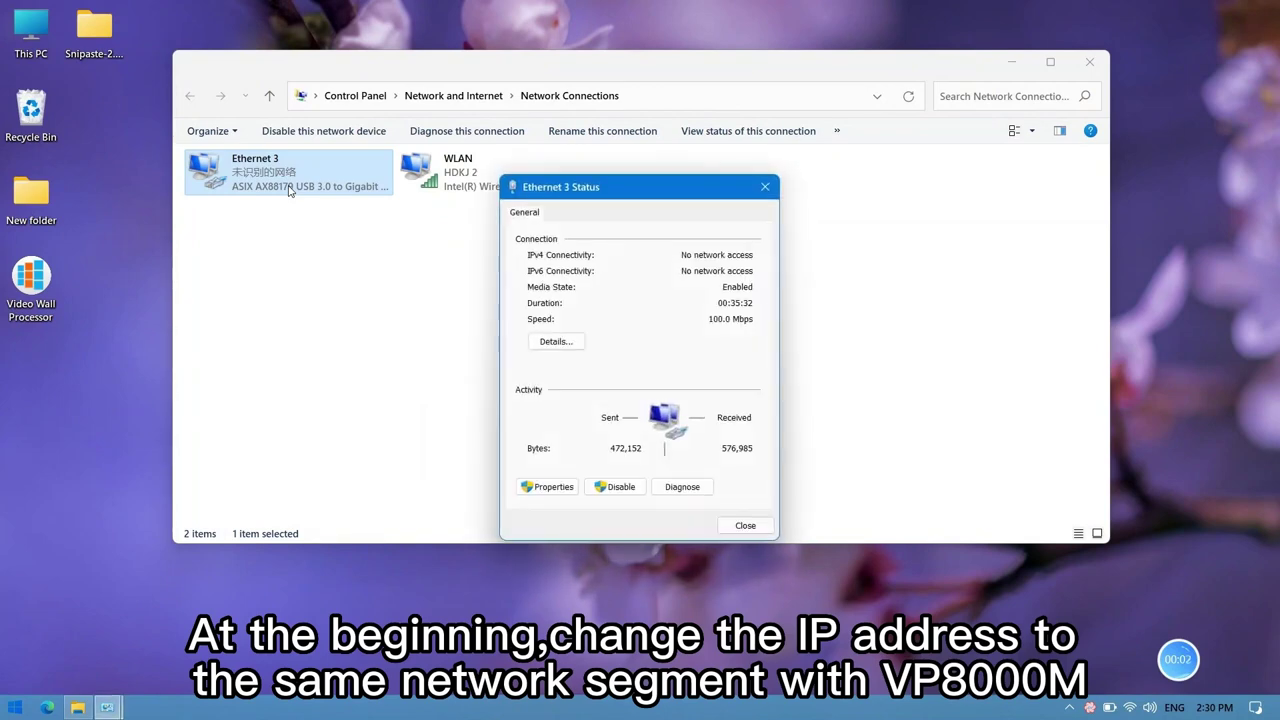
{"action": "left_click", "coordinate": [549, 487]}
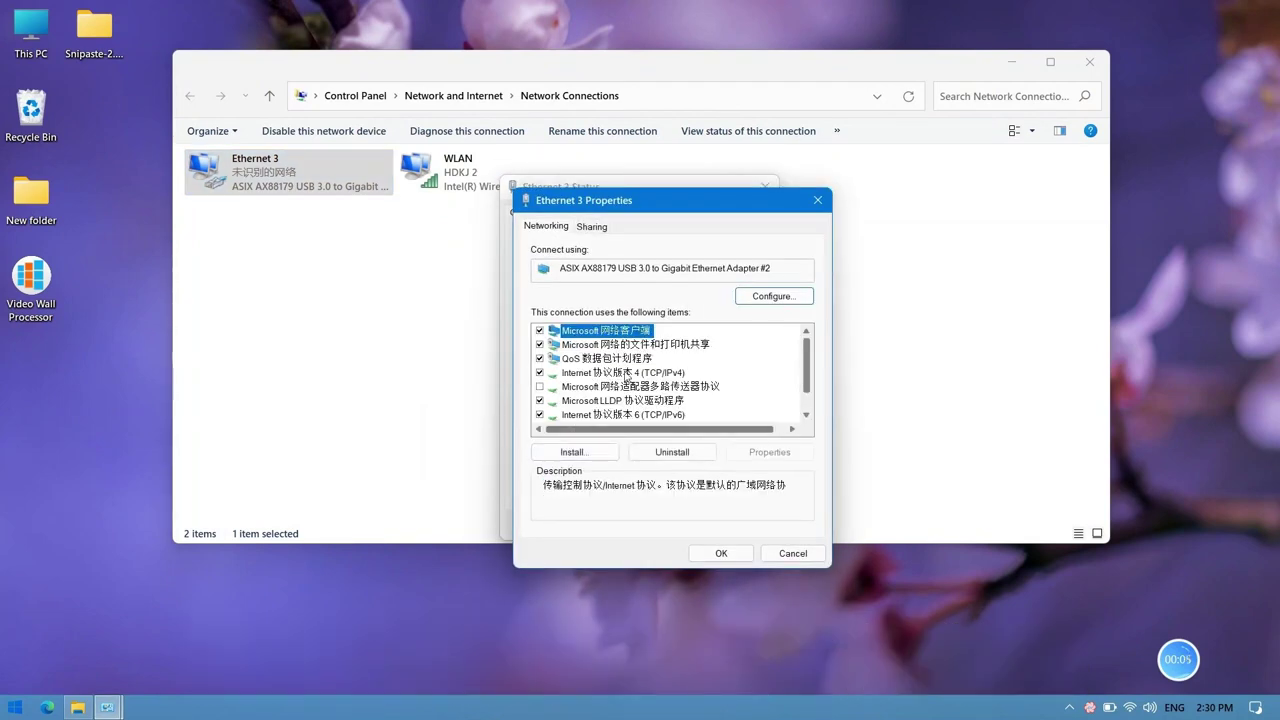
{"action": "double_click", "coordinate": [626, 374]}
{"action": "left_click", "coordinate": [597, 378]}
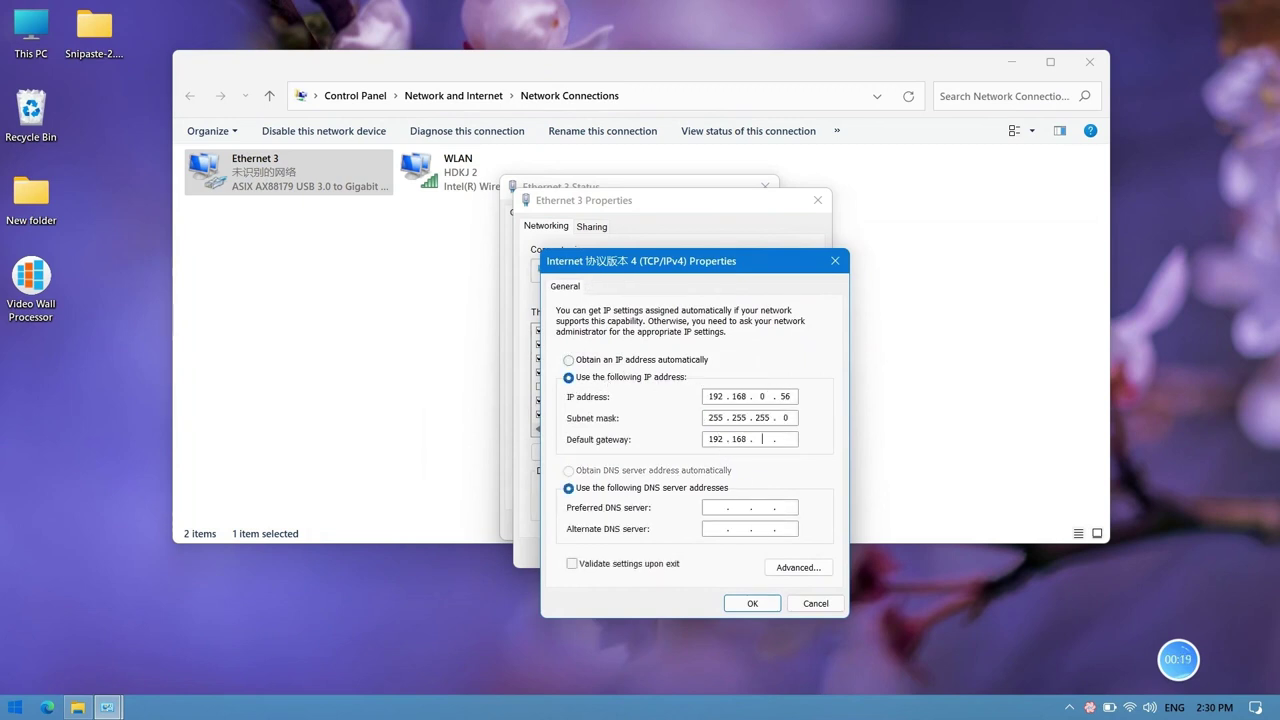
{"action": "type", "text": "0."}
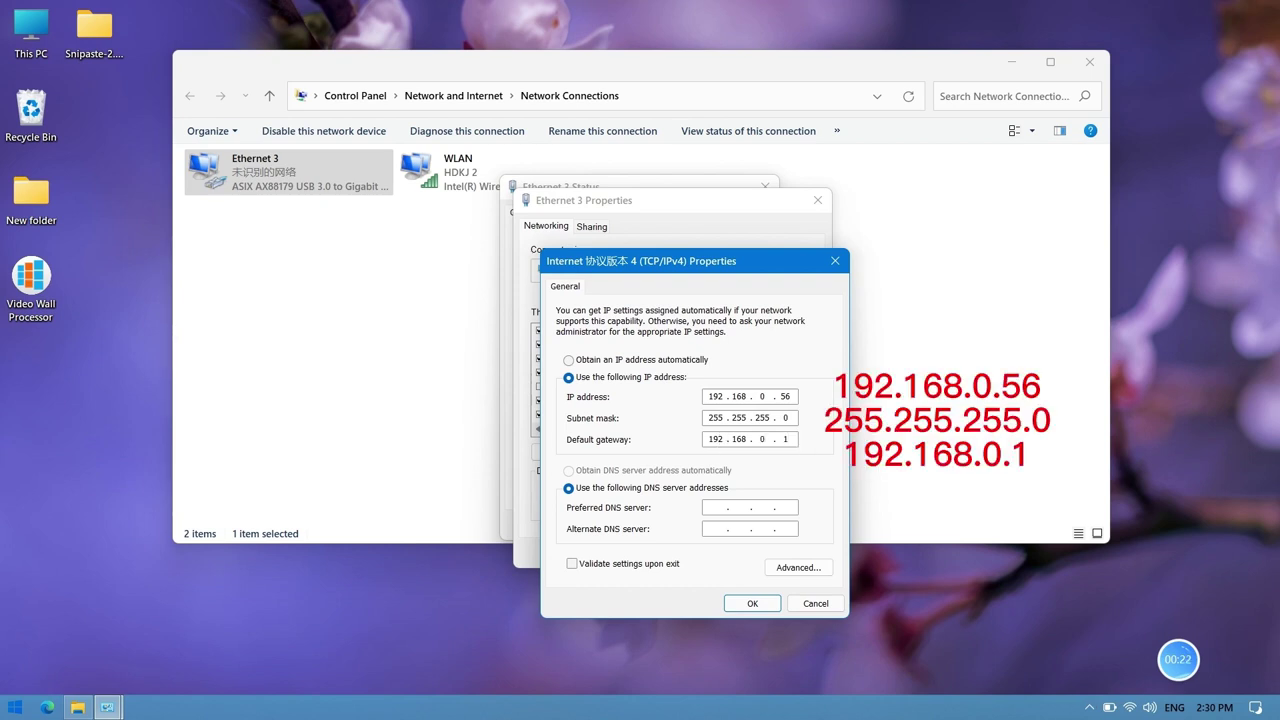
{"action": "left_click", "coordinate": [752, 603]}
{"action": "left_click", "coordinate": [735, 556]}
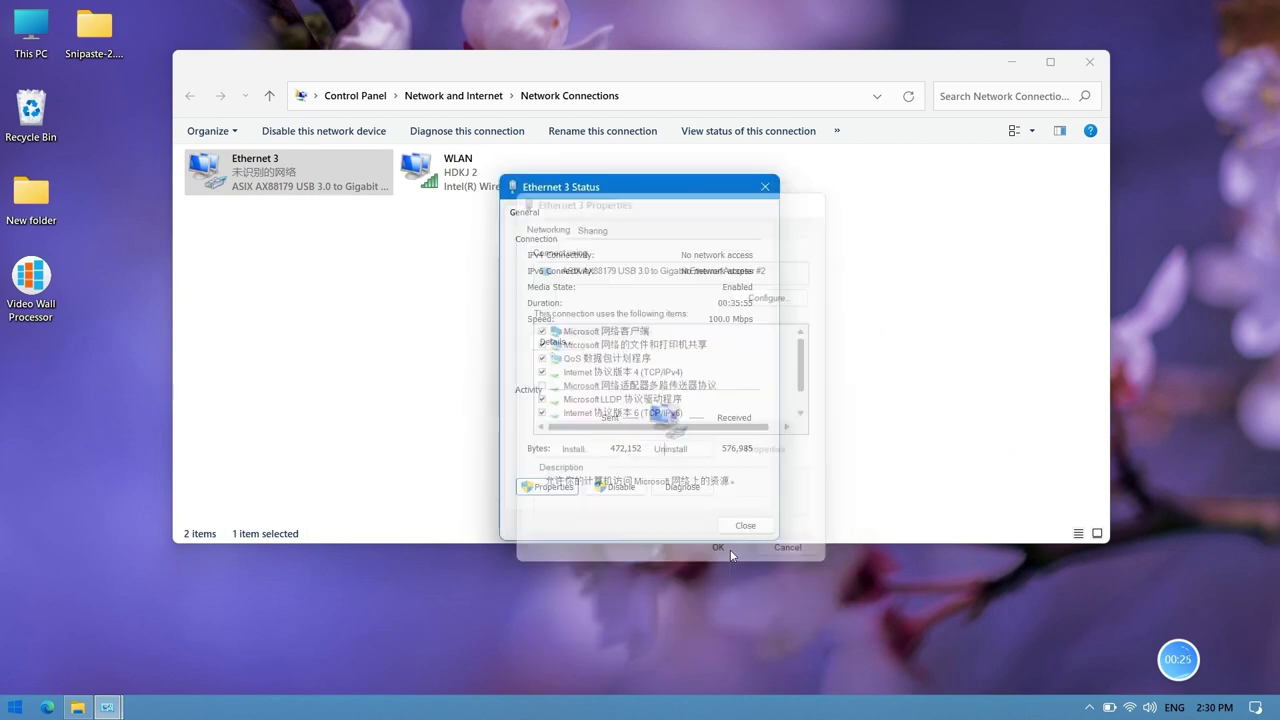
{"action": "left_click", "coordinate": [744, 526]}
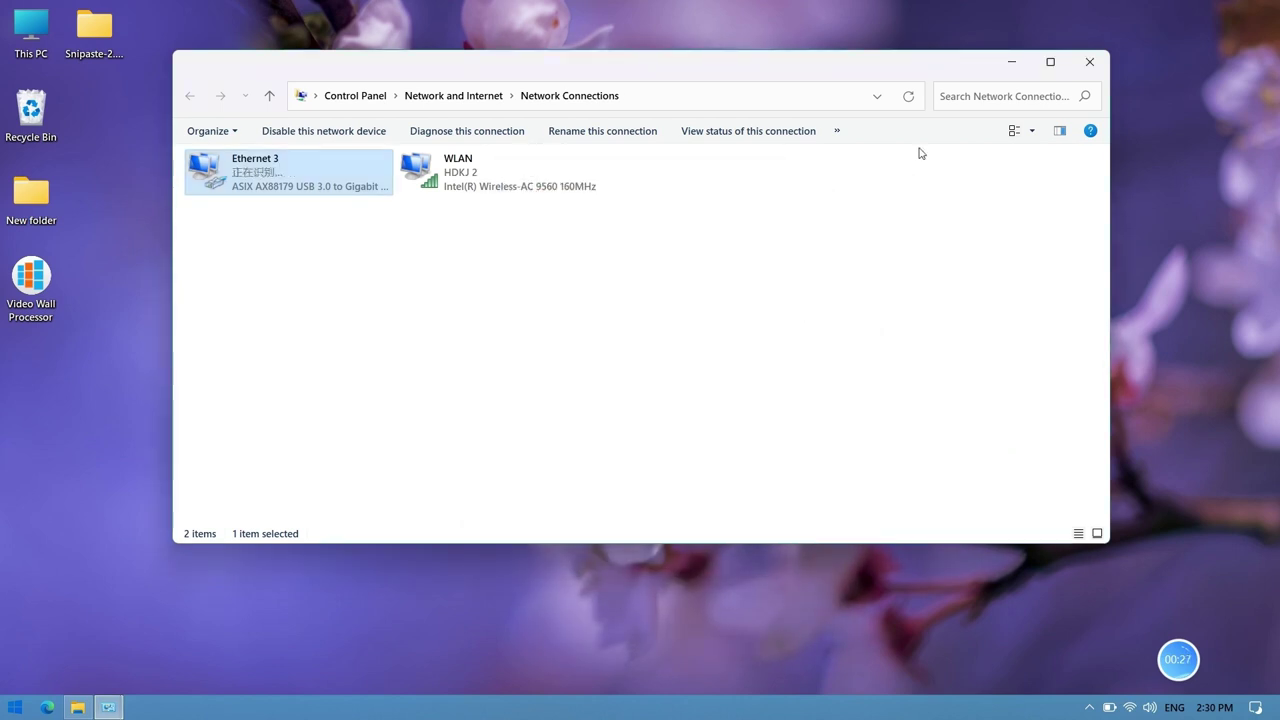
{"action": "left_click", "coordinate": [1078, 68]}
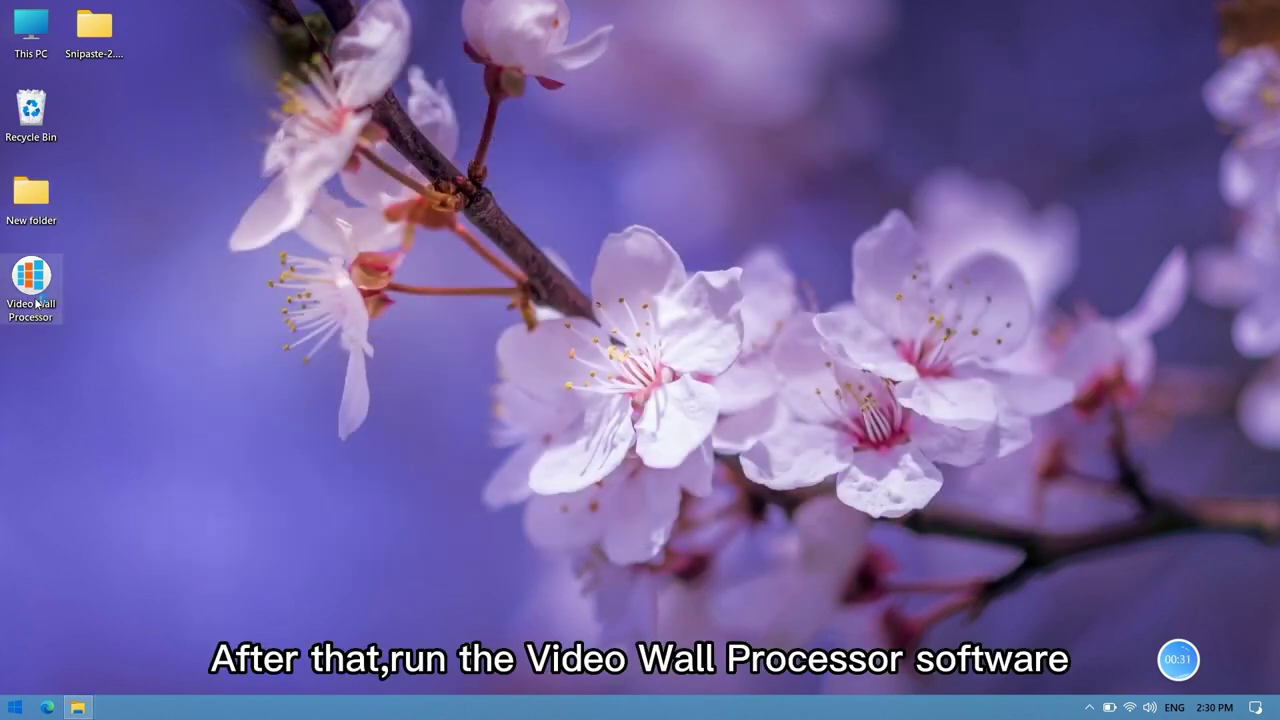
Step: Launch Video Wall Processor, log in, and connect through the SpellControl-network device
{"action": "double_click", "coordinate": [33, 290]}
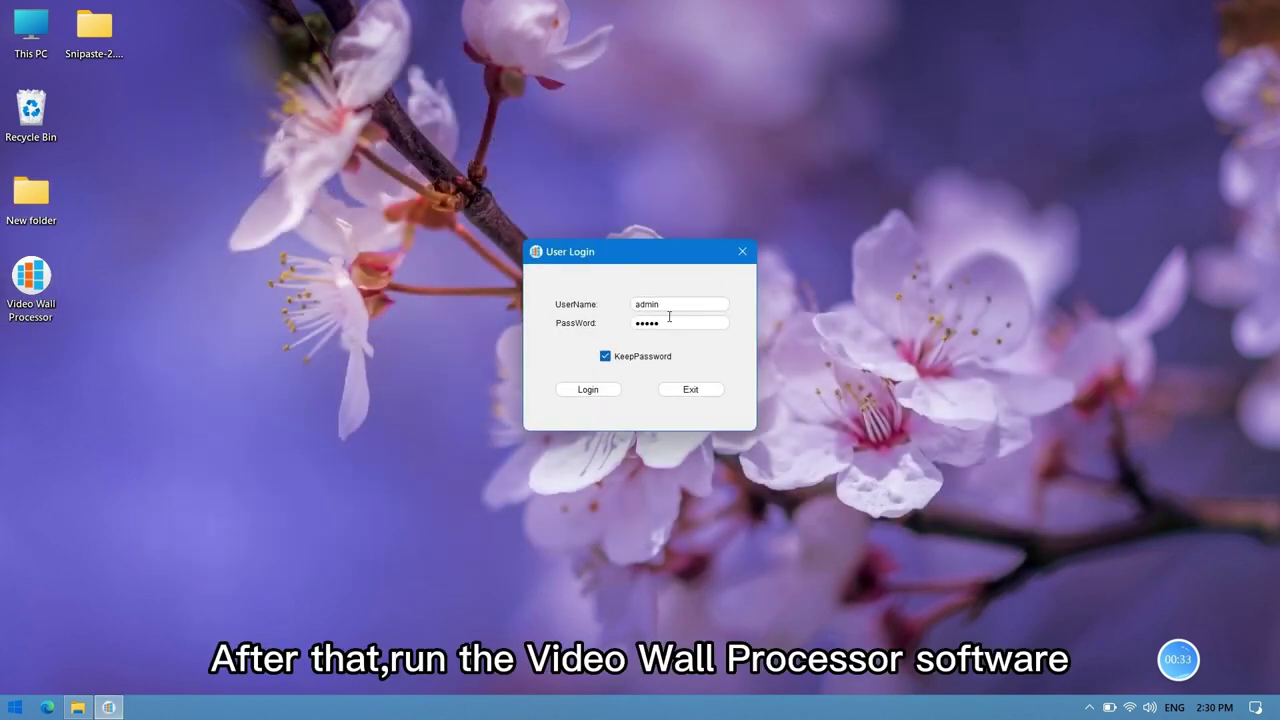
{"action": "type", "text": "admin"}
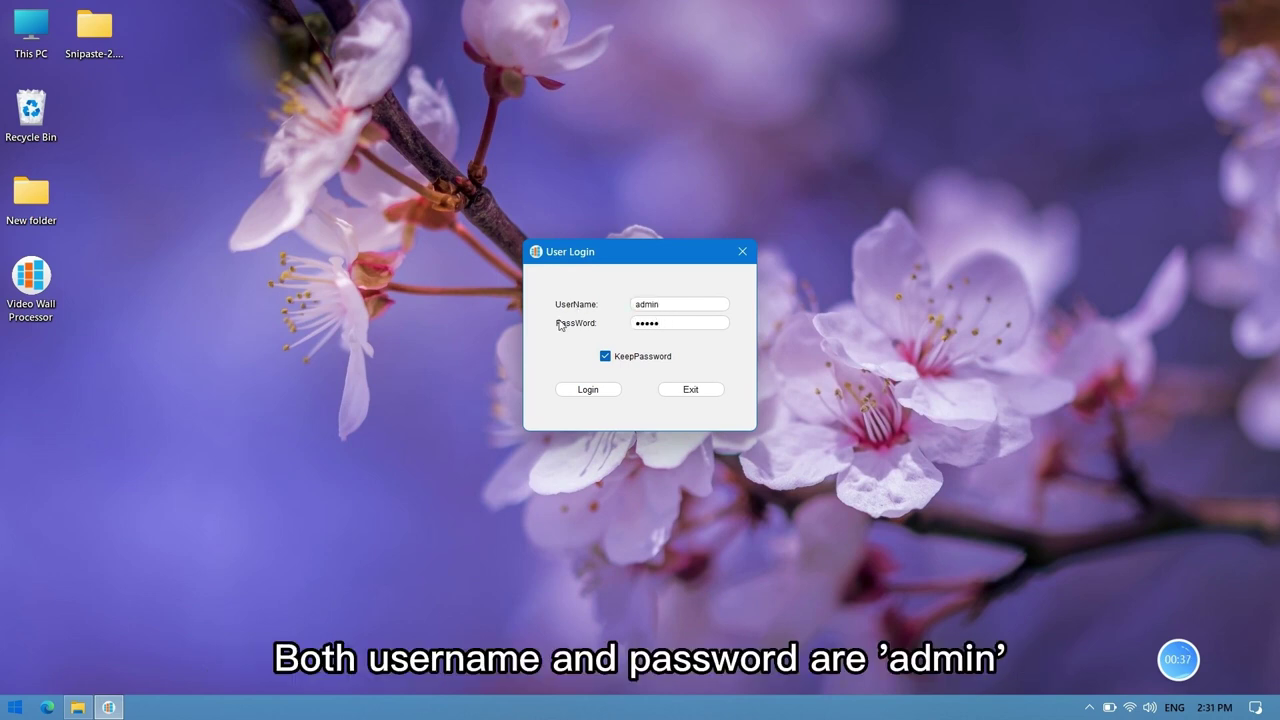
{"action": "left_click", "coordinate": [570, 388]}
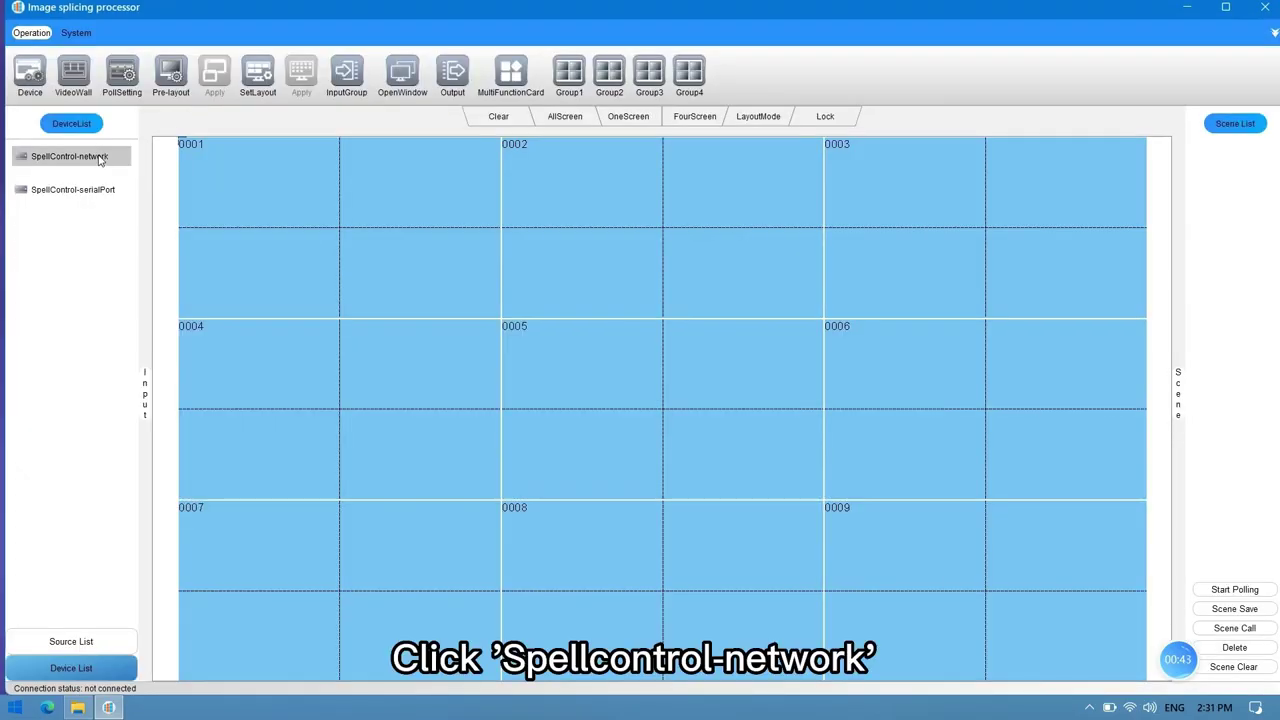
{"action": "left_click", "coordinate": [60, 157]}
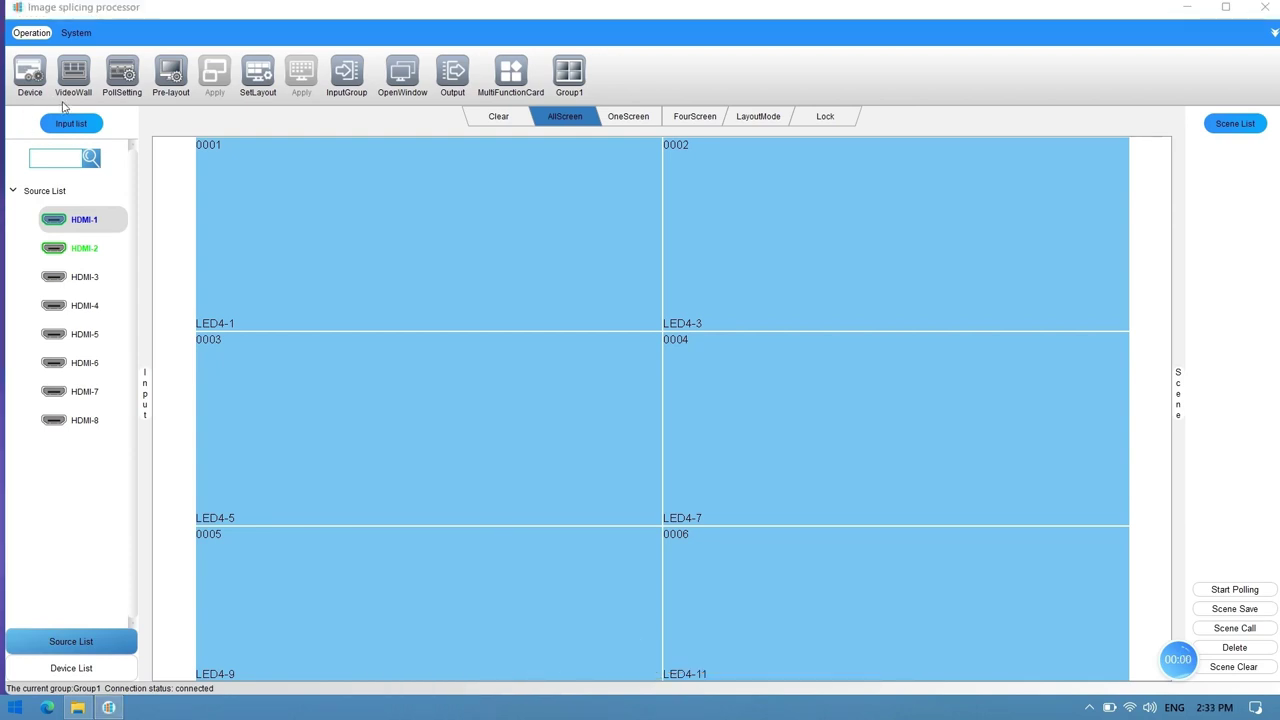
Step: In VideoWall settings, add a custom 1536x640@60 output format with 1536 by 640 effective pixels
{"action": "left_click", "coordinate": [70, 77]}
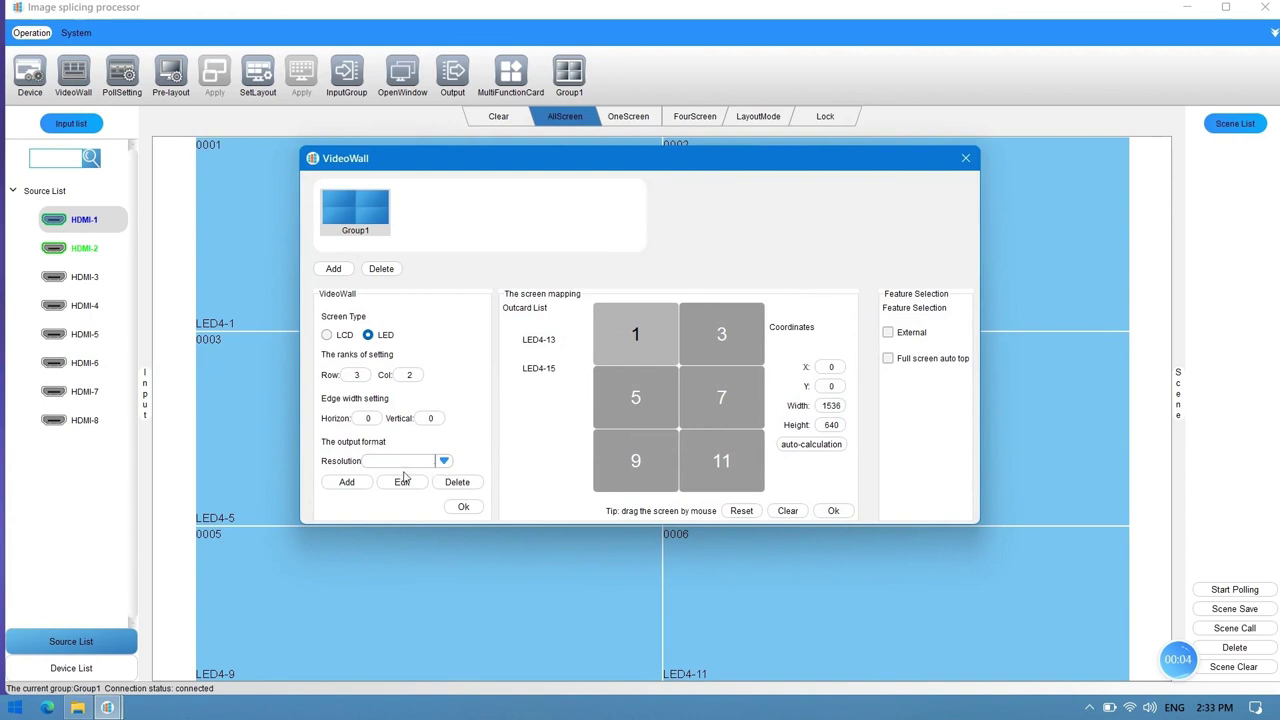
{"action": "left_click", "coordinate": [347, 482]}
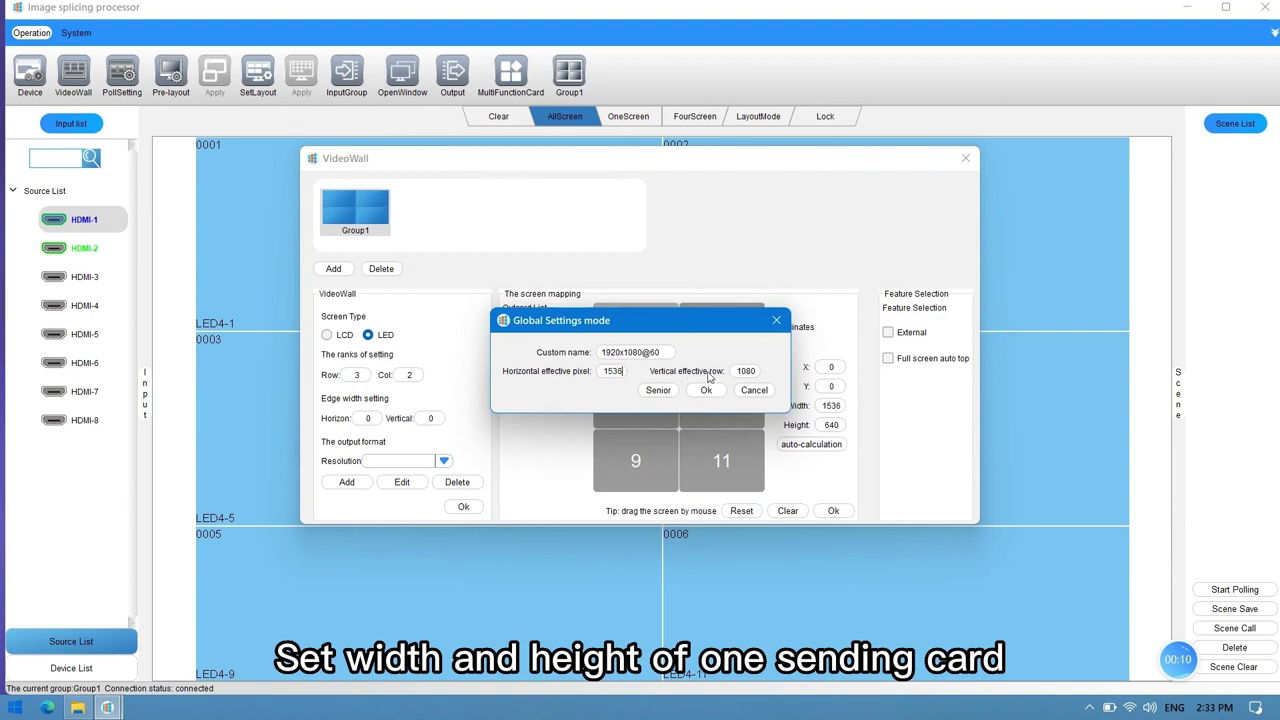
{"action": "type", "text": "40"}
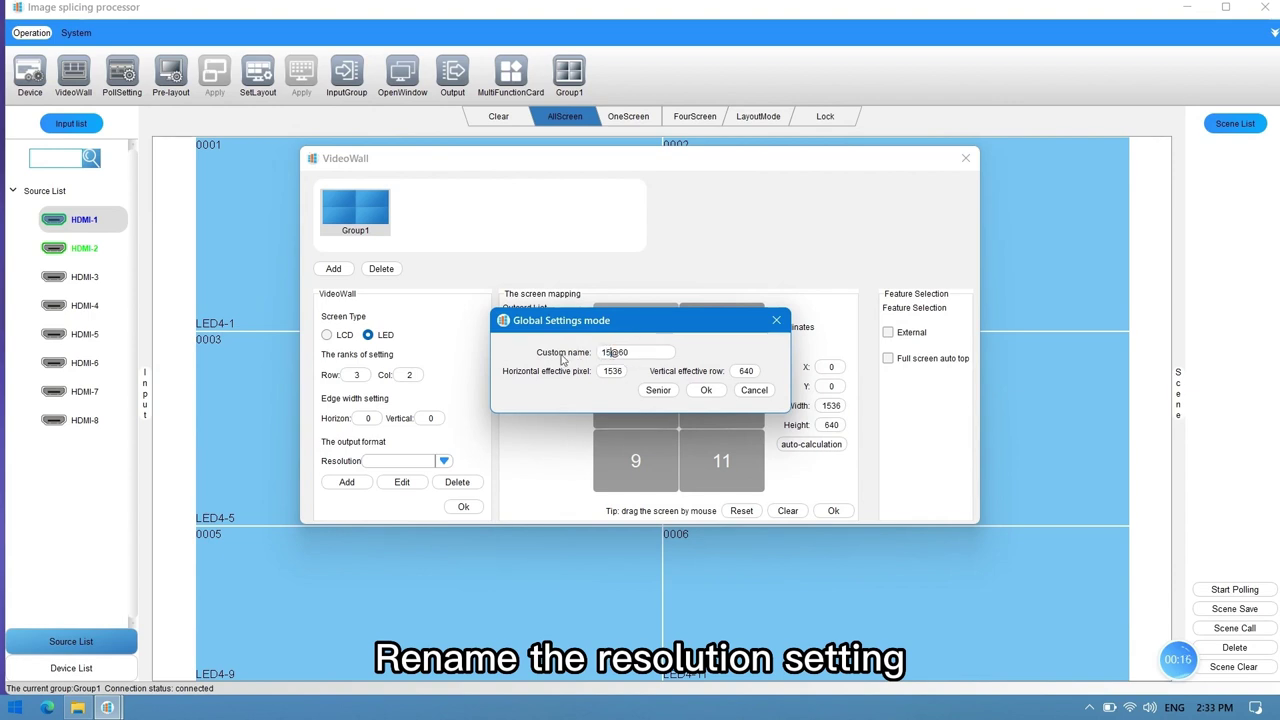
{"action": "type", "text": "36x640"}
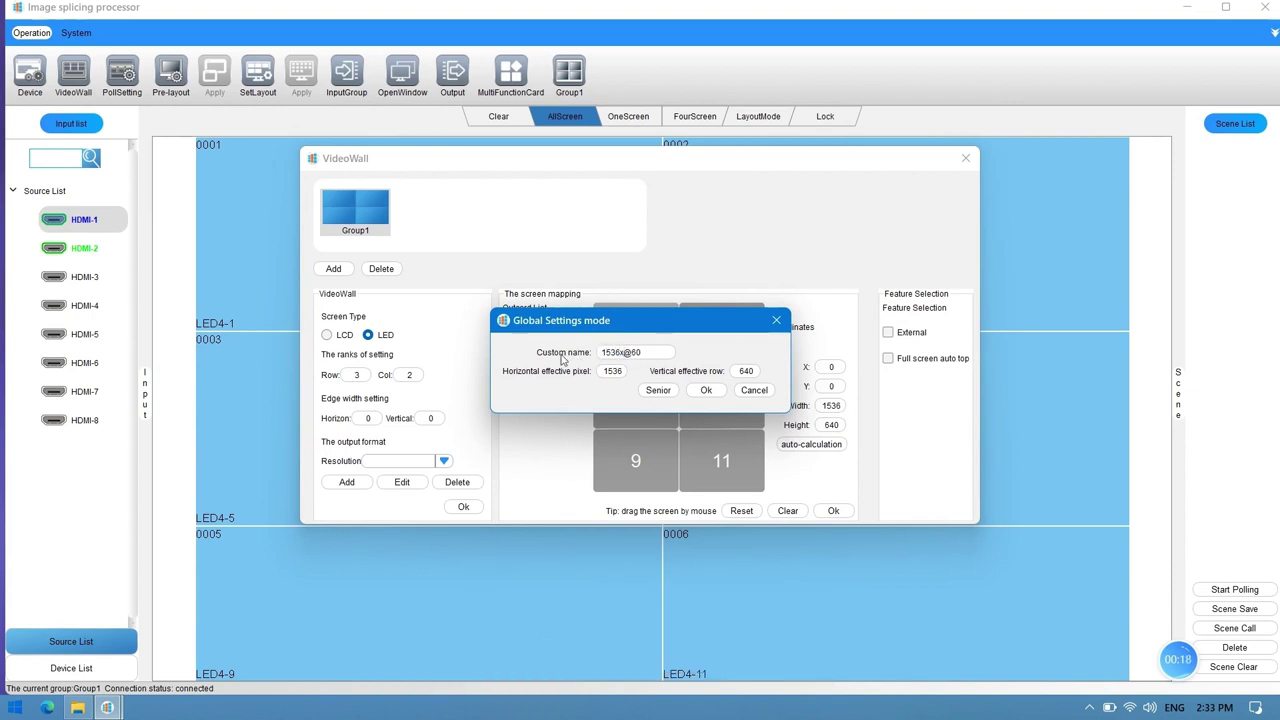
{"action": "left_click", "coordinate": [720, 392]}
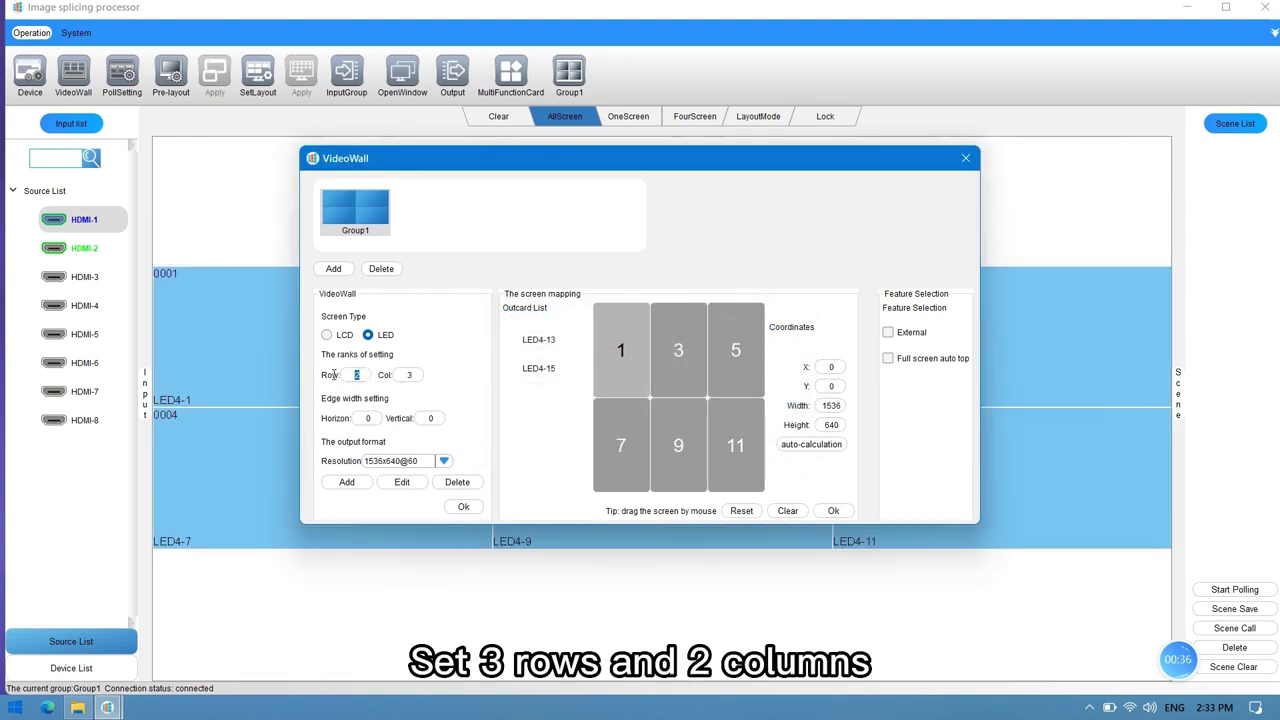
Step: Set the wall to 3 rows by 2 columns with 1536x640@60 resolution
{"action": "type", "text": "3"}
{"action": "left_click", "coordinate": [443, 460]}
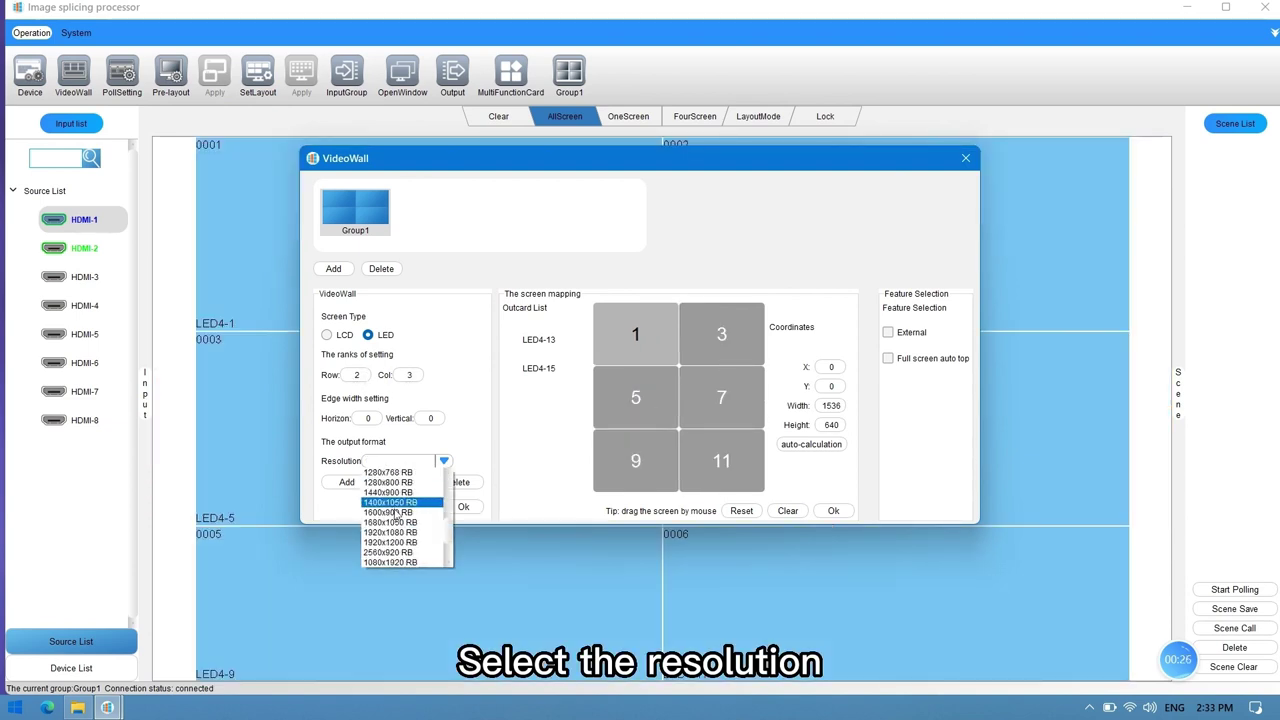
{"action": "left_click", "coordinate": [395, 563]}
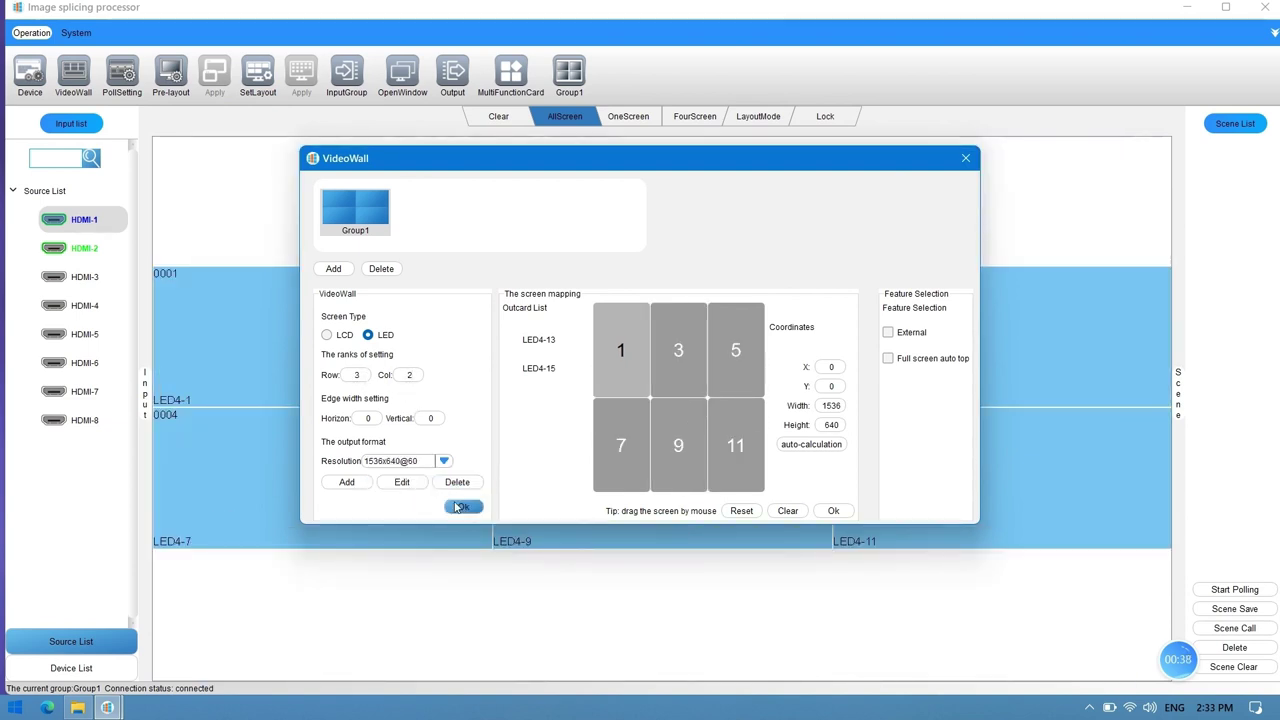
{"action": "left_click", "coordinate": [457, 507]}
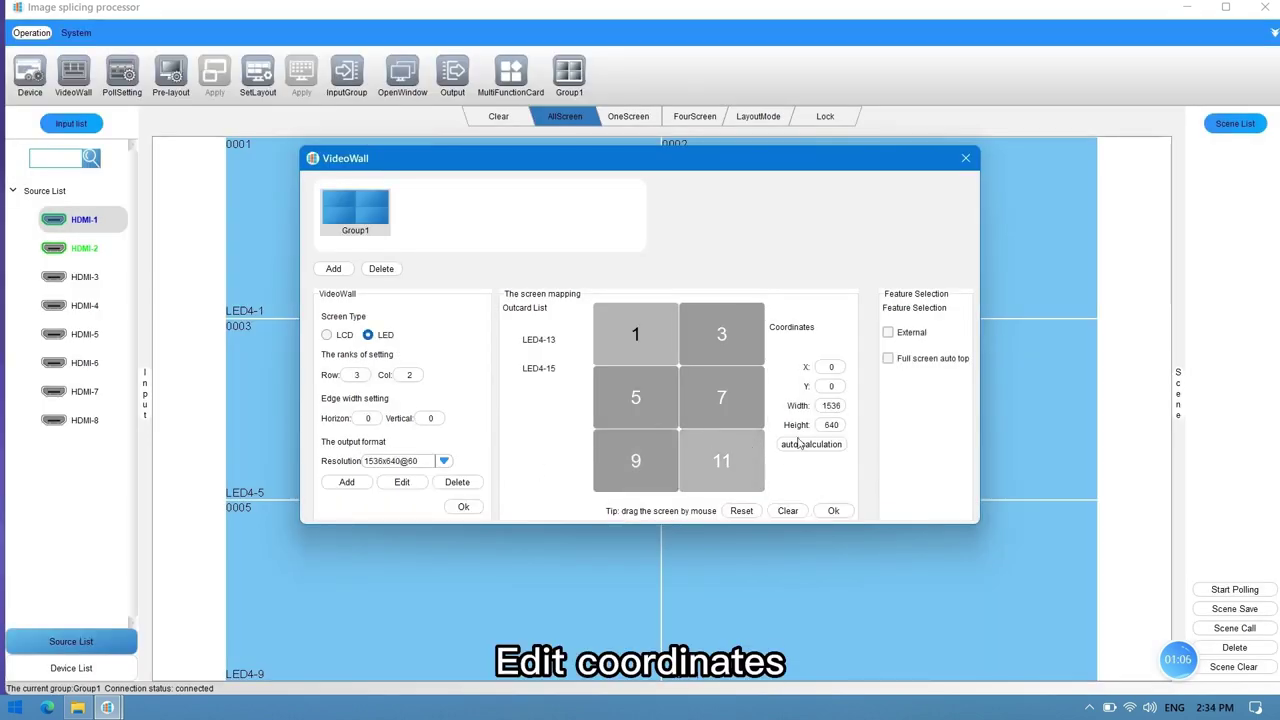
Step: Auto-calculate tile coordinates, set tiles 9 and 11 to height 512, and apply the mapping
{"action": "left_click", "coordinate": [800, 444]}
{"action": "left_click_drag", "start_coordinate": [840, 424], "coordinate": [822, 426]}
{"action": "type", "text": "512"}
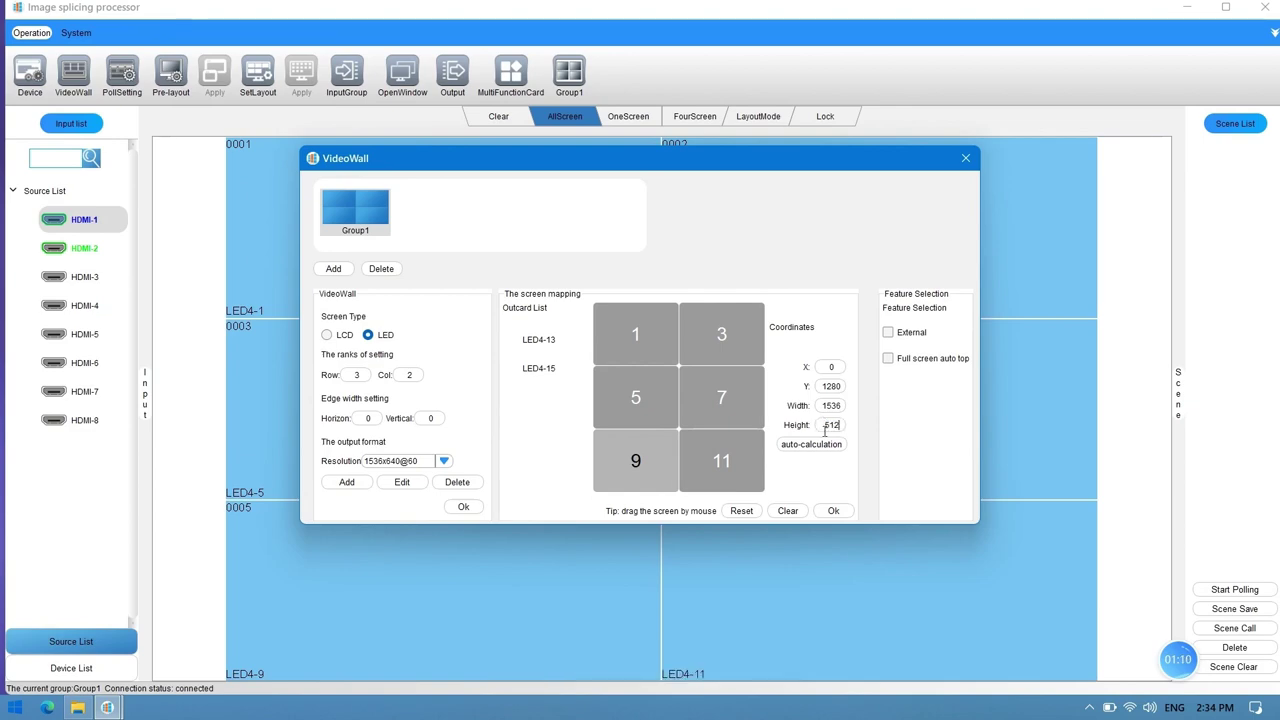
{"action": "key", "text": "Return"}
{"action": "type", "text": "512"}
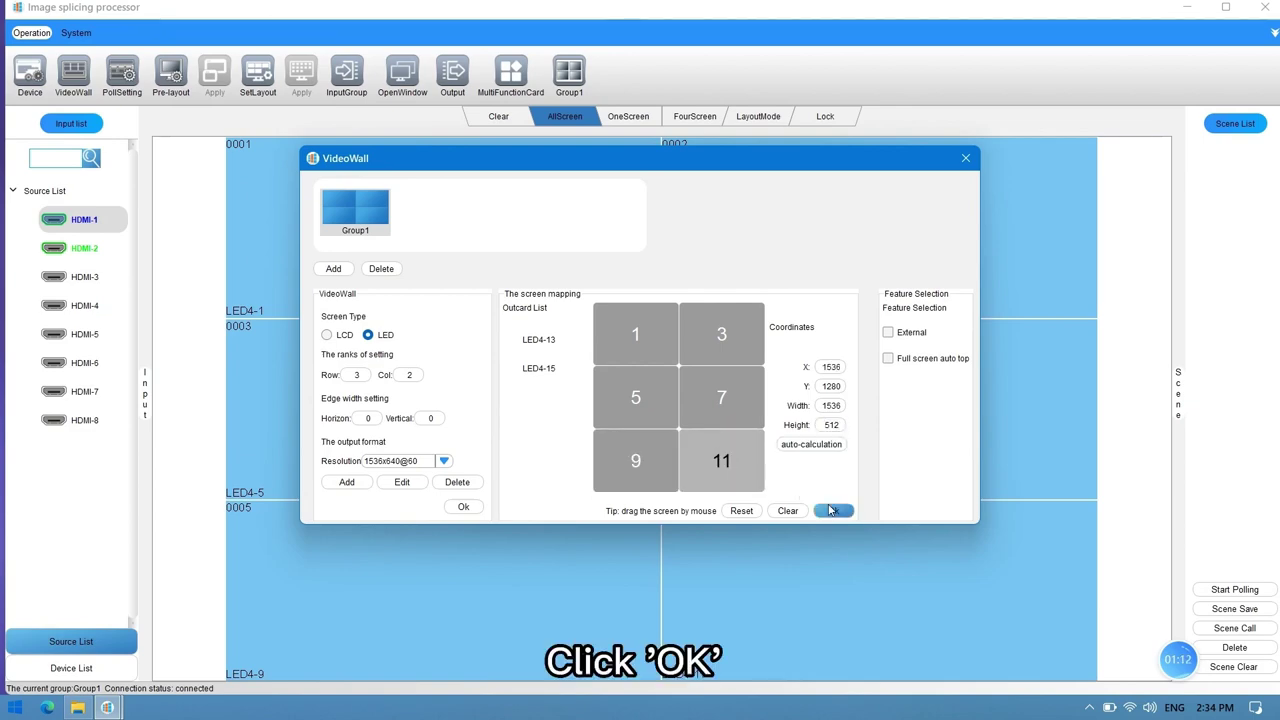
{"action": "left_click", "coordinate": [831, 510]}
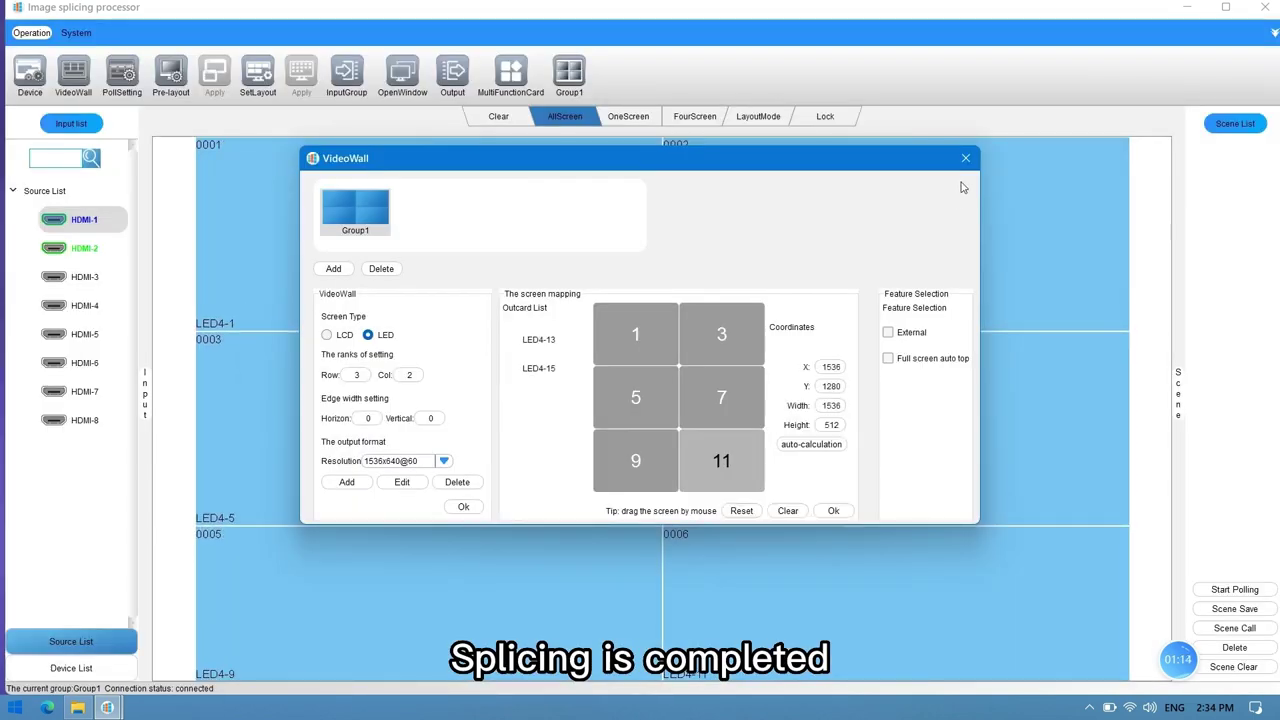
Step: Close the VideoWall settings and display HDMI-1 across the whole wall
{"action": "left_click", "coordinate": [965, 160]}
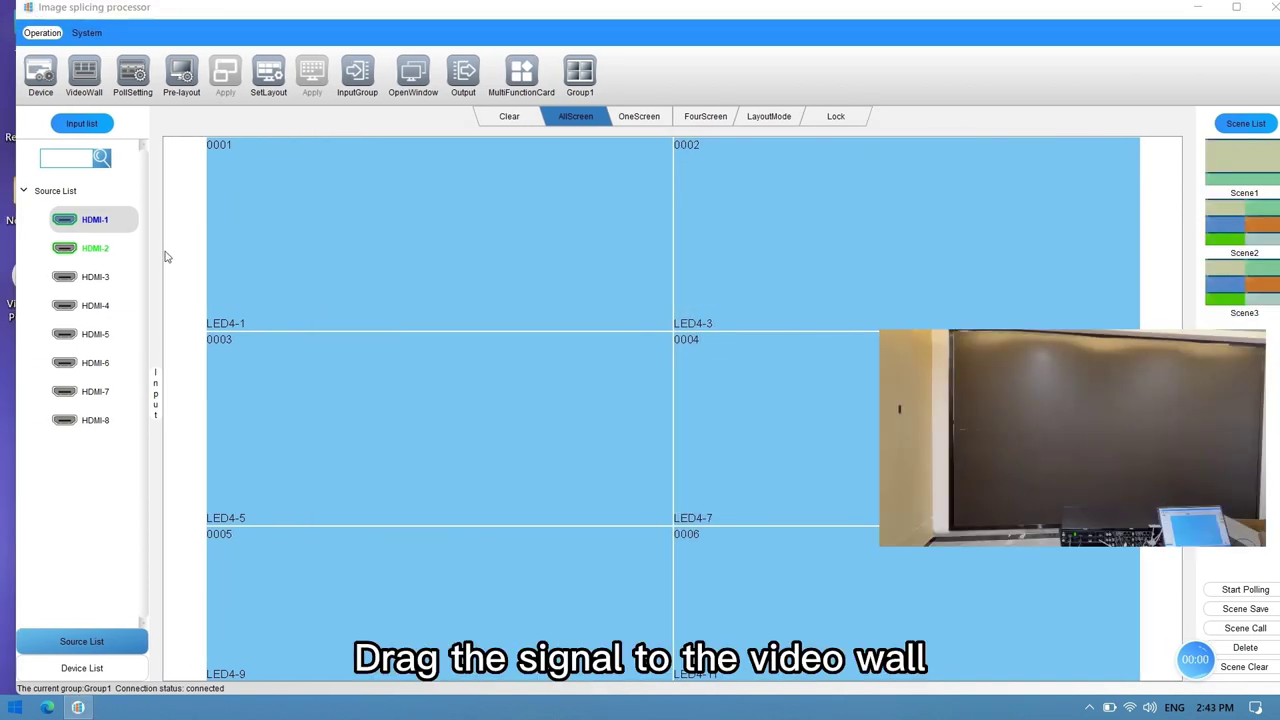
{"action": "left_click", "coordinate": [117, 230]}
{"action": "left_click_drag", "start_coordinate": [662, 360], "coordinate": [636, 346]}
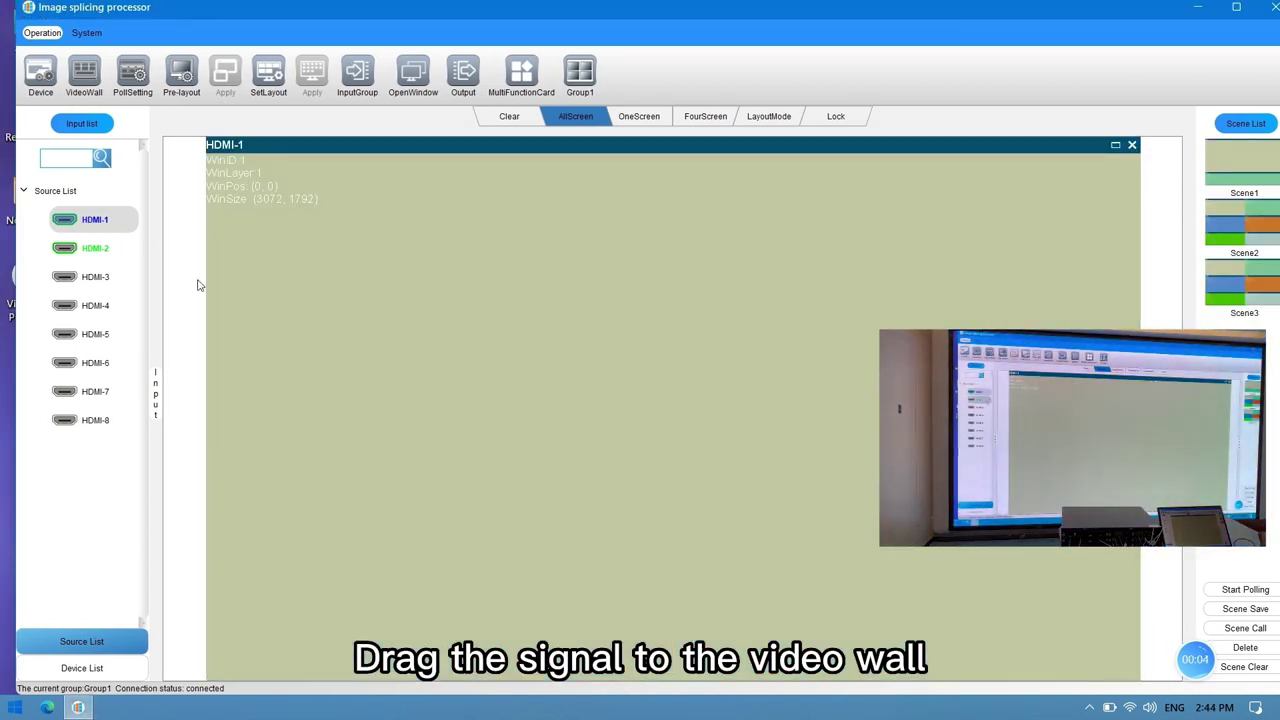
Step: Replace the wall content with HDMI-2 full-screen, then clear all windows
{"action": "left_click_drag", "start_coordinate": [93, 250], "coordinate": [280, 264]}
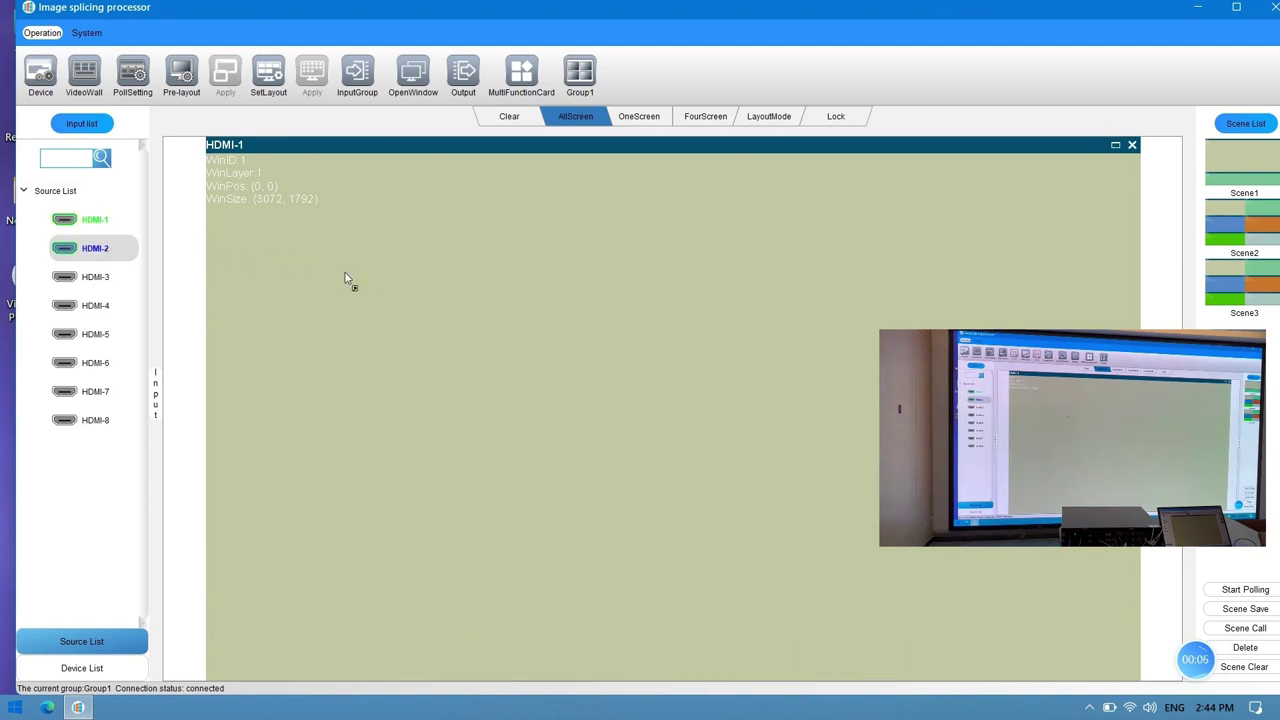
{"action": "left_click_drag", "start_coordinate": [462, 303], "coordinate": [471, 308]}
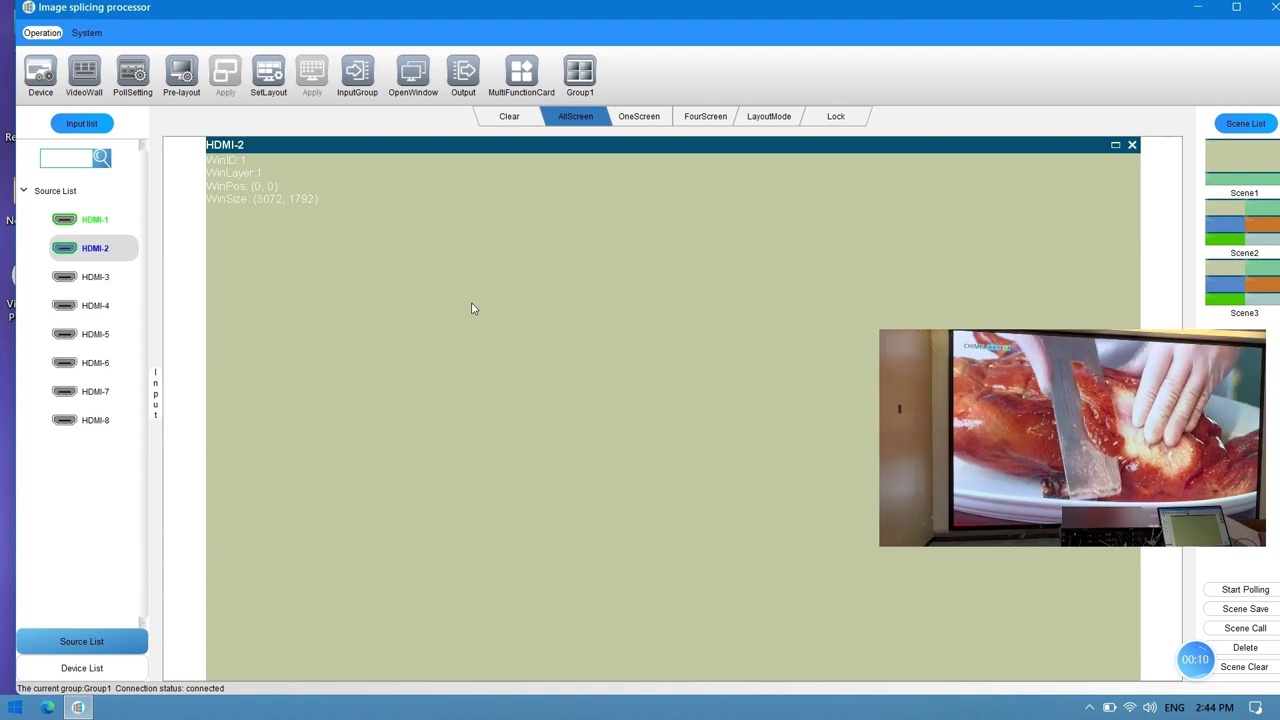
{"action": "left_click", "coordinate": [507, 118]}
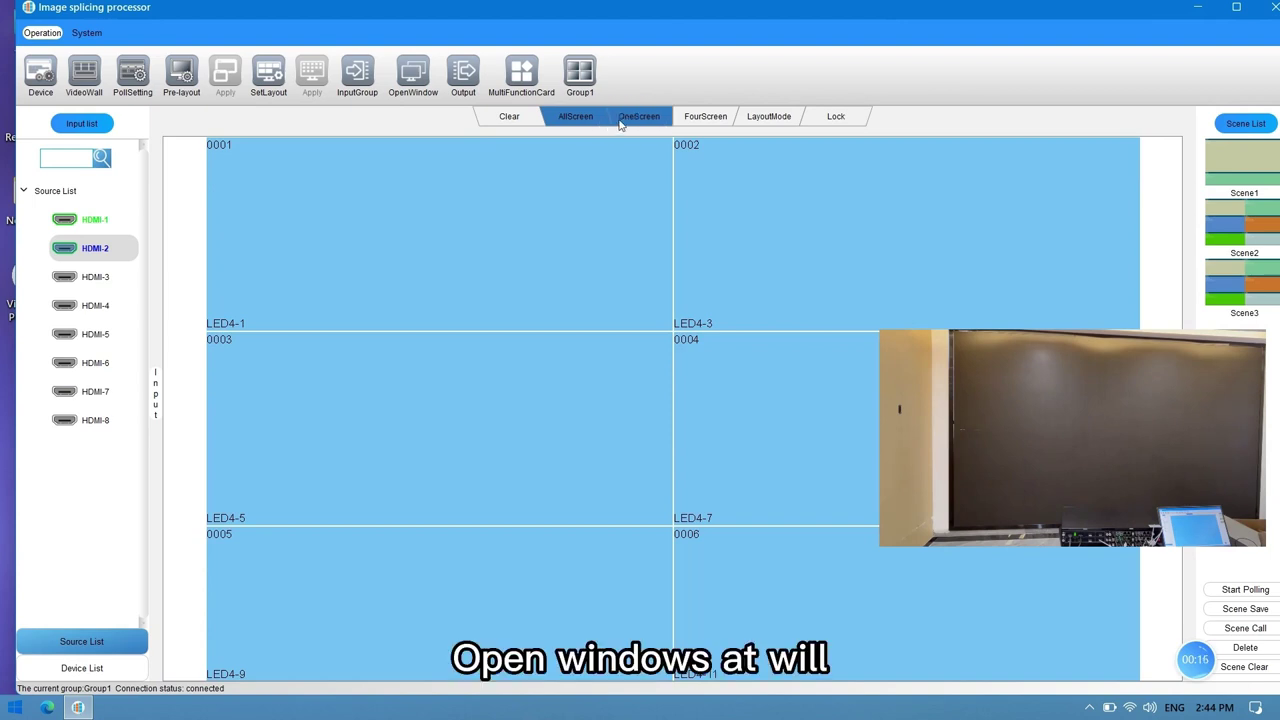
Step: Open HDMI-1 at 3072x1280 over the top four tiles and HDMI-2 at 3072x512 across the bottom
{"action": "left_click_drag", "start_coordinate": [100, 229], "coordinate": [359, 219]}
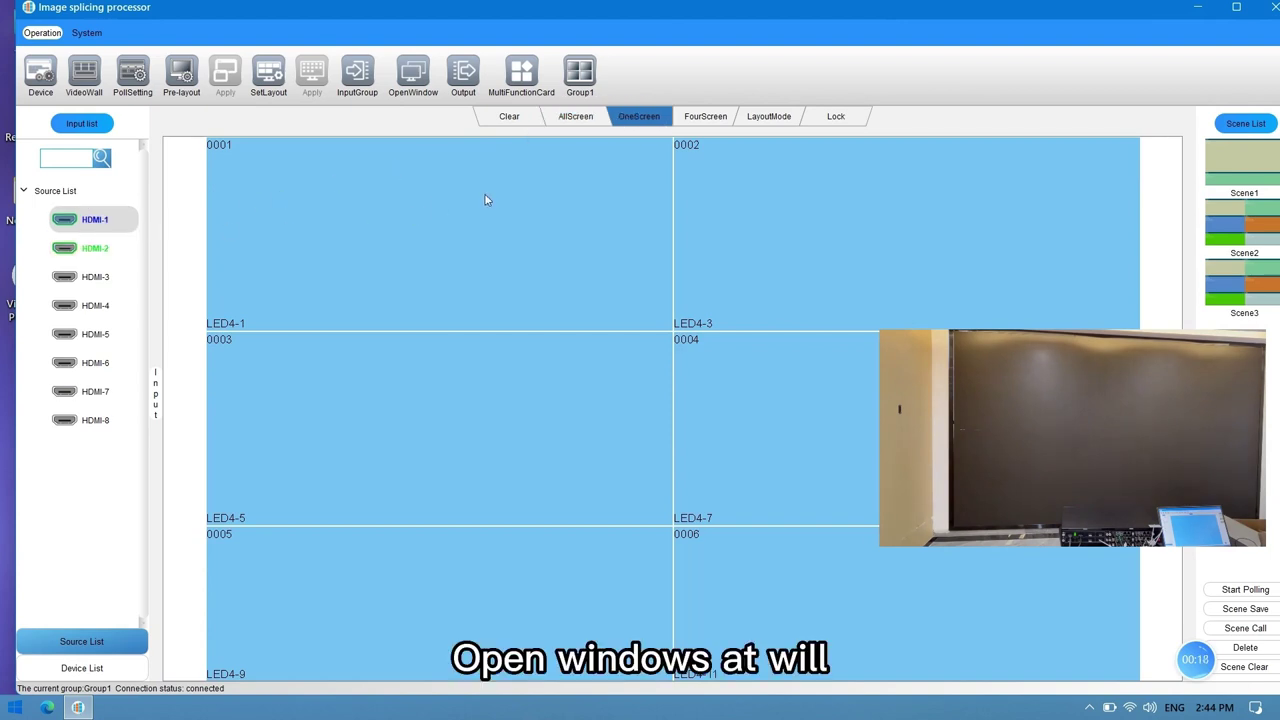
{"action": "left_click_drag", "start_coordinate": [521, 191], "coordinate": [768, 383]}
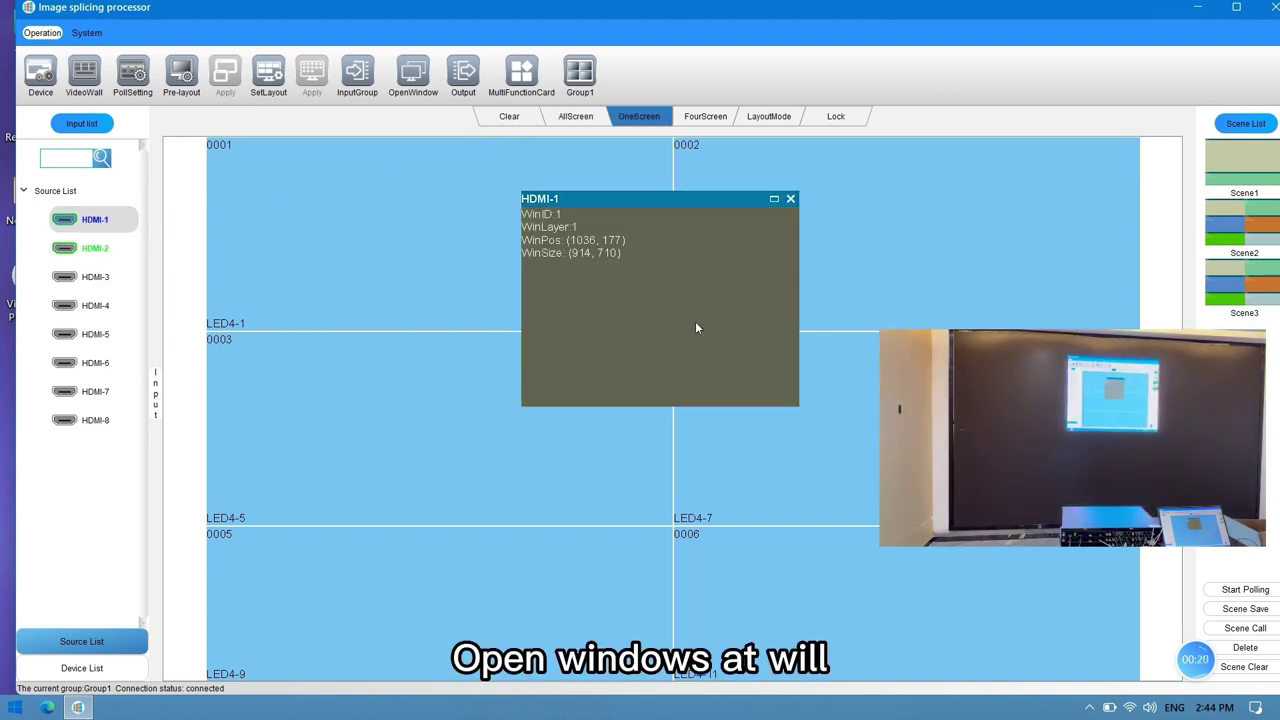
{"action": "double_click", "coordinate": [696, 322]}
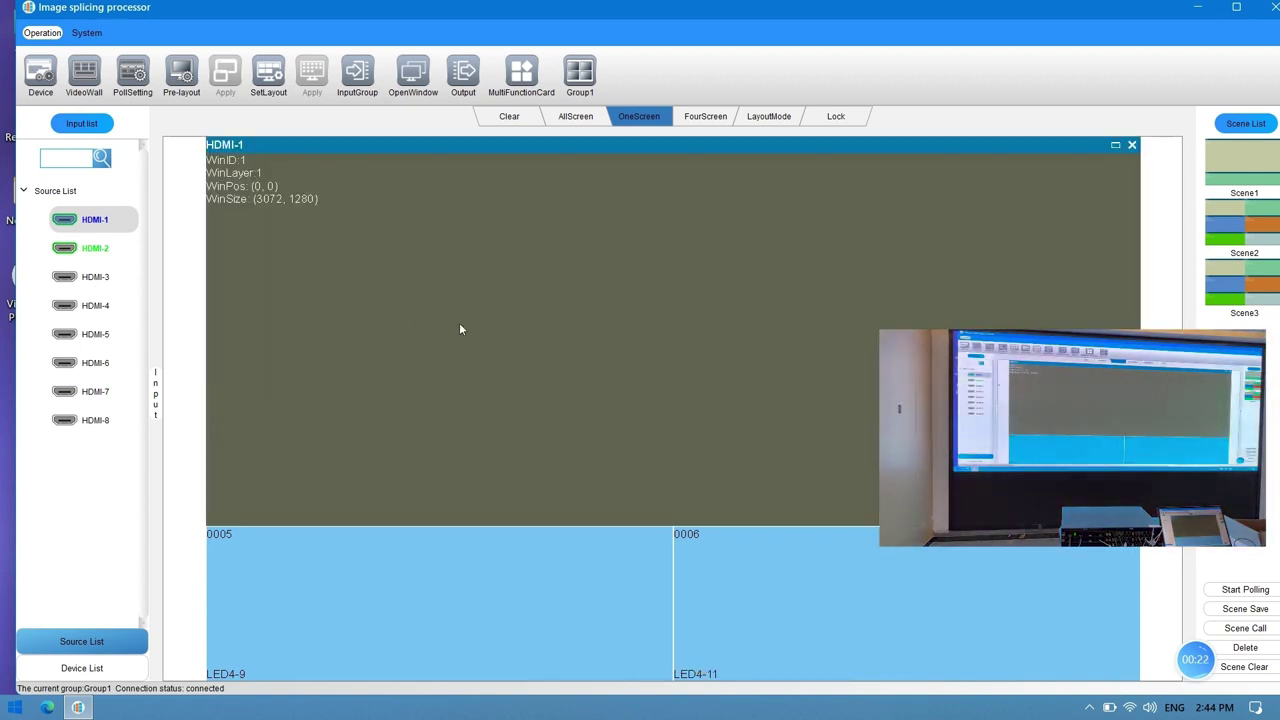
{"action": "mouse_move", "coordinate": [95, 248]}
{"action": "left_mouse_down"}
{"action": "mouse_move", "coordinate": [565, 549]}
{"action": "mouse_move", "coordinate": [757, 598]}
{"action": "mouse_move", "coordinate": [757, 626]}
{"action": "left_mouse_up"}
{"action": "double_click", "coordinate": [705, 594]}
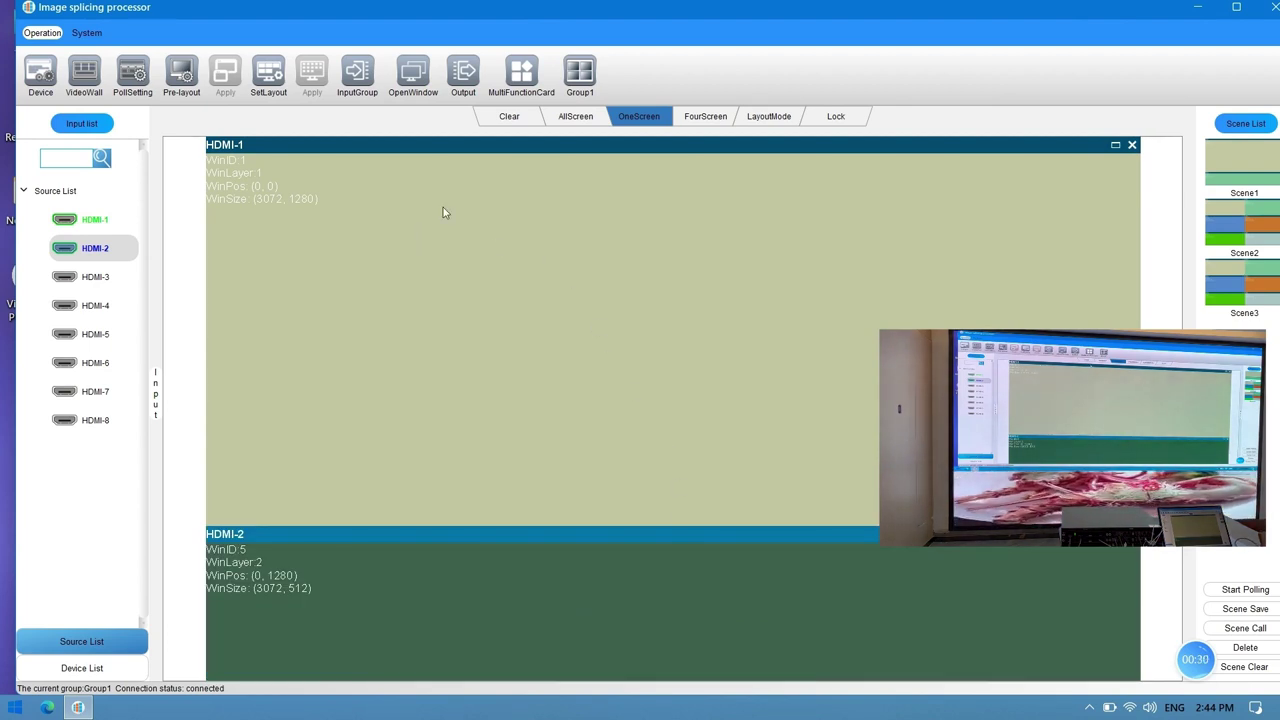
Step: Clear the wall and open HDMI-1 windows on all six LED panels
{"action": "left_click", "coordinate": [511, 119]}
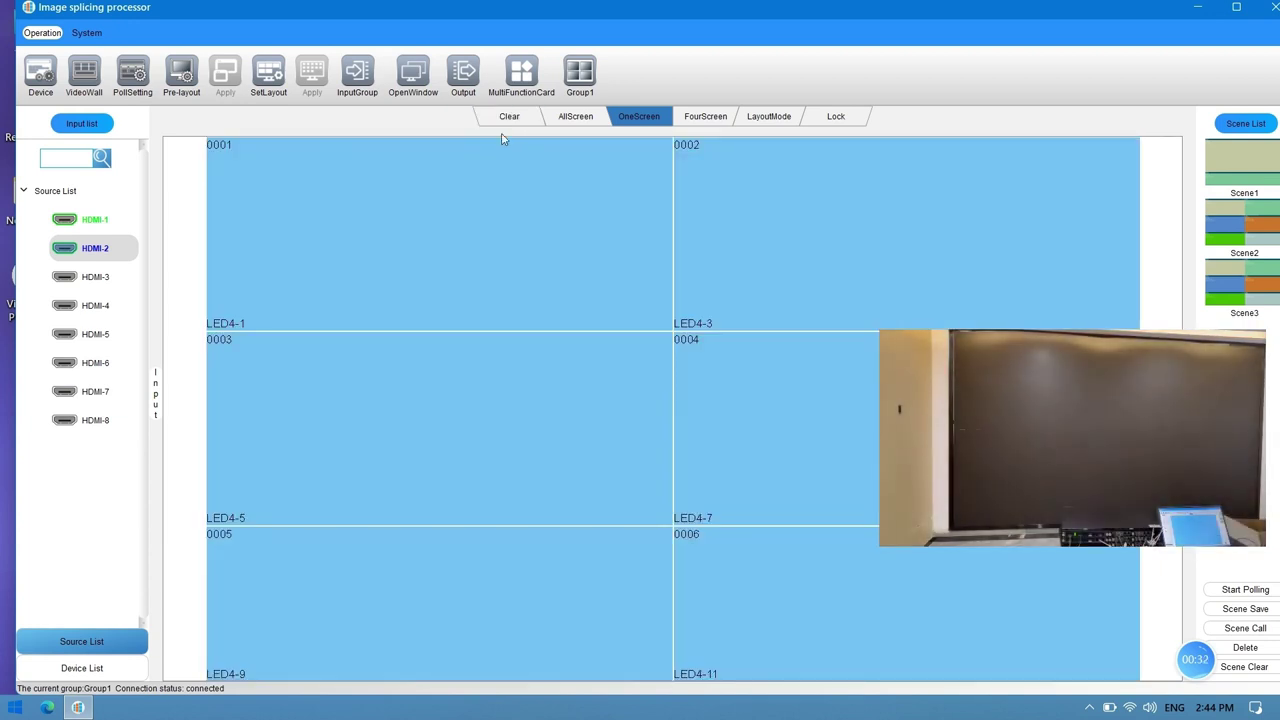
{"action": "left_click", "coordinate": [110, 228]}
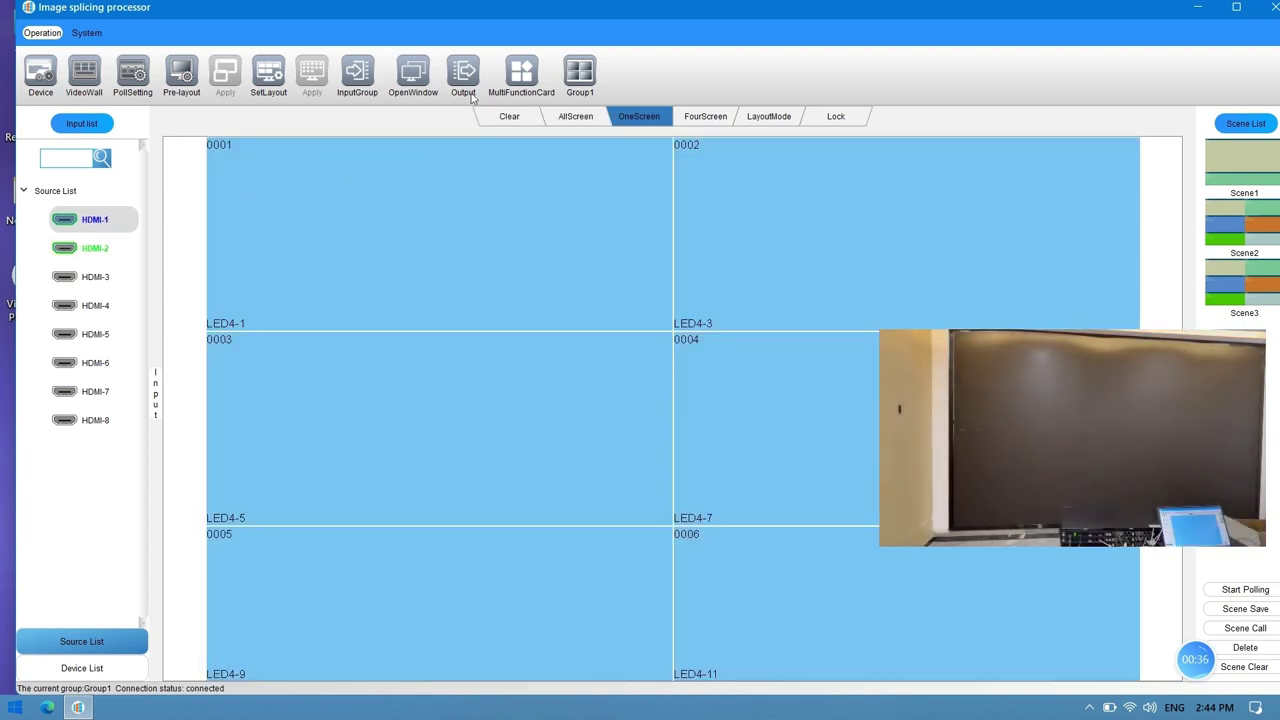
{"action": "left_click", "coordinate": [404, 88]}
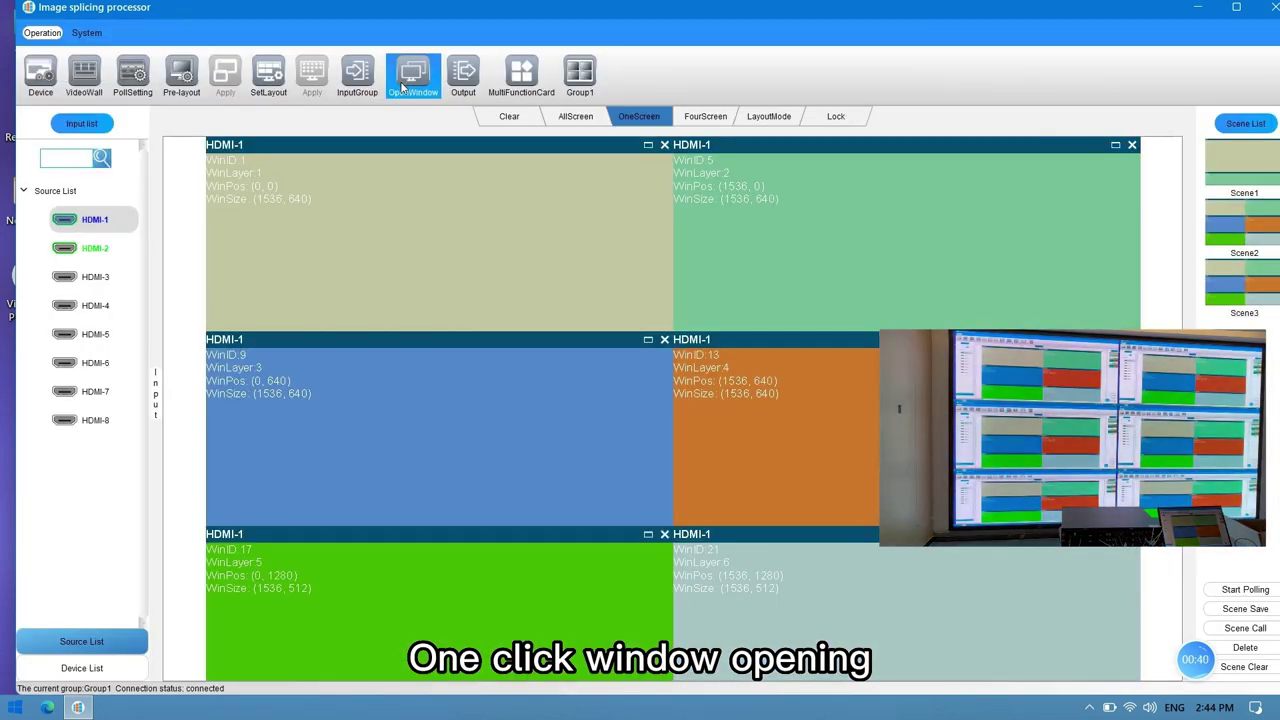
Step: Open HDMI-2 windows on every panel, then clear the wall again
{"action": "left_click", "coordinate": [117, 248]}
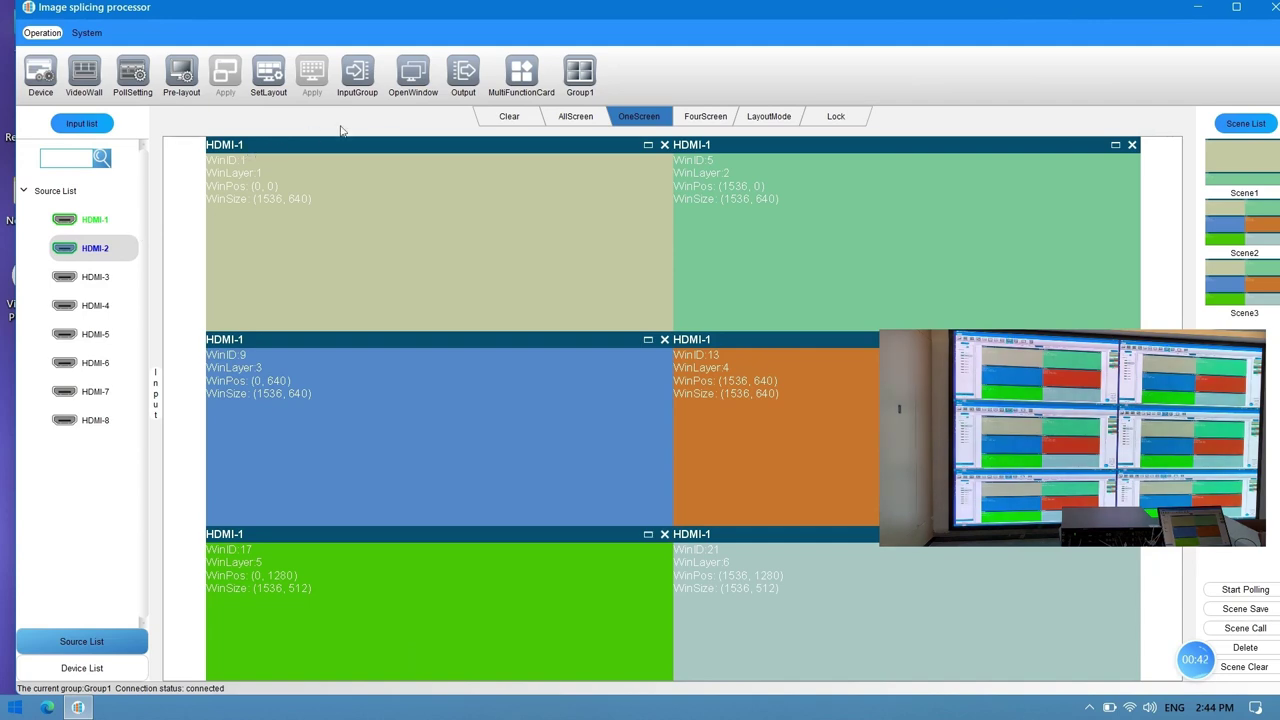
{"action": "left_click", "coordinate": [412, 92]}
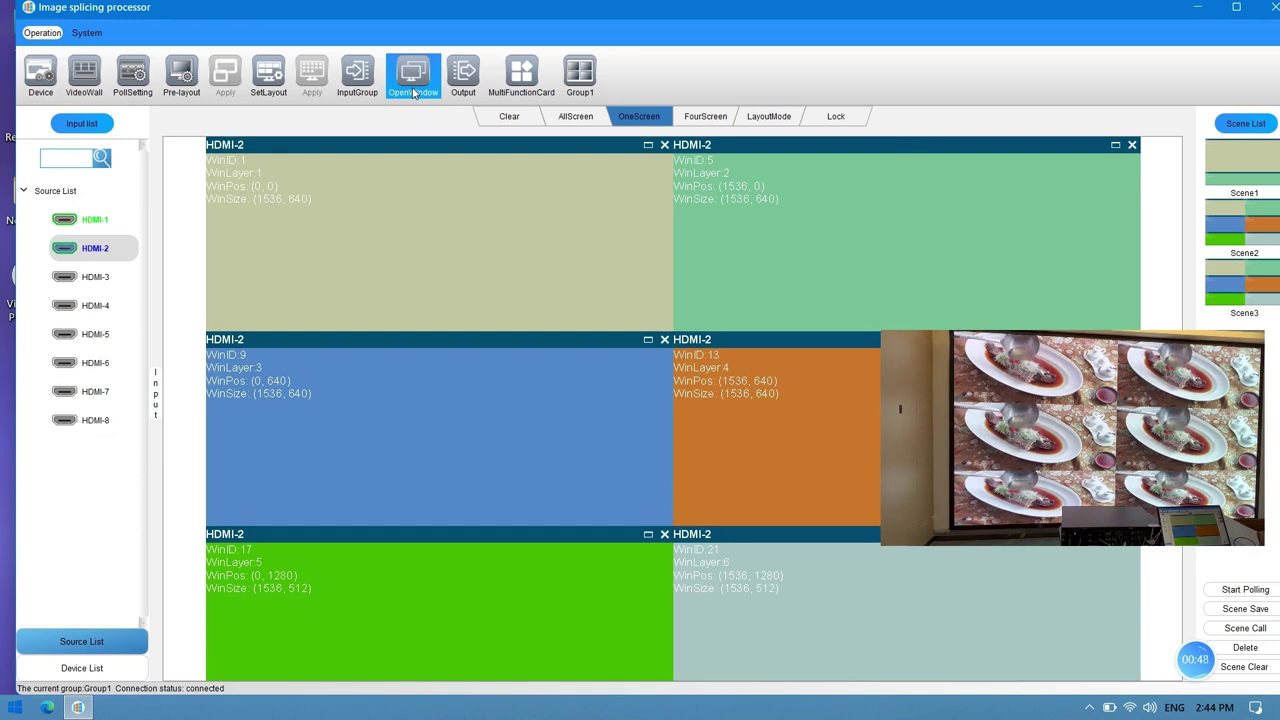
{"action": "left_click", "coordinate": [508, 117]}
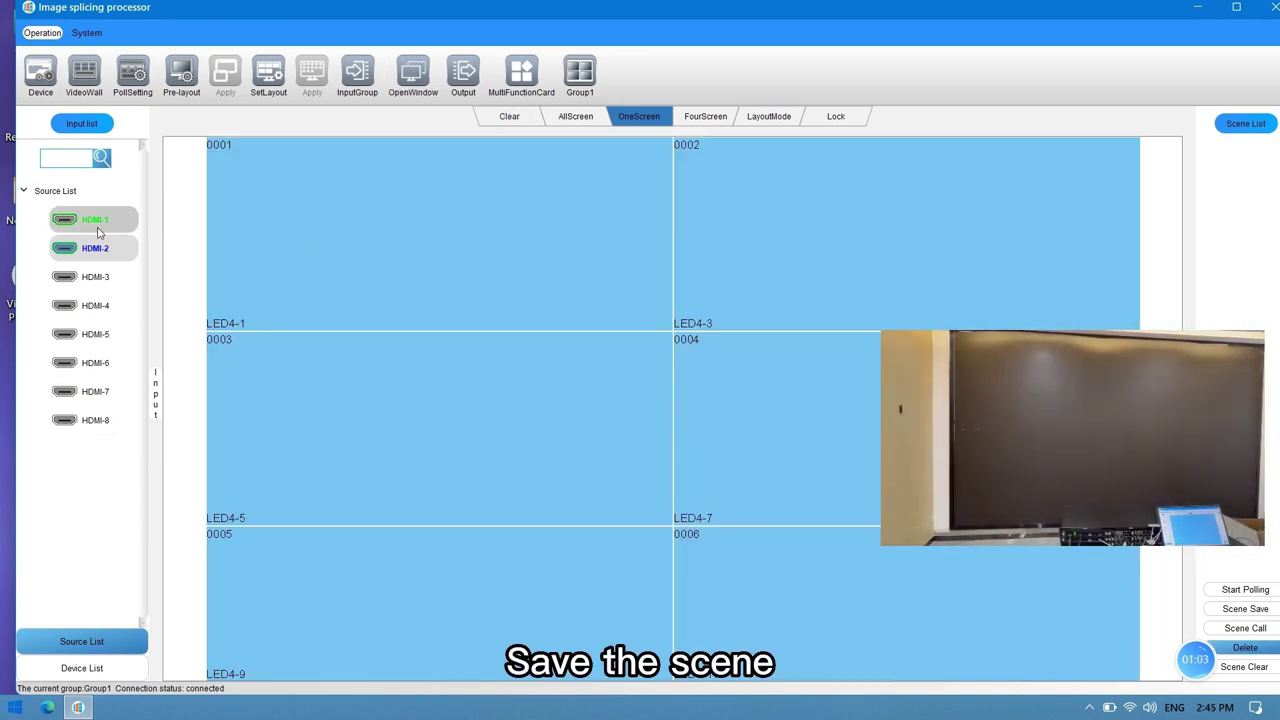
Step: Place HDMI-1 in the left column and HDMI-2 on the right panels, and save as Scene1
{"action": "left_click", "coordinate": [97, 230]}
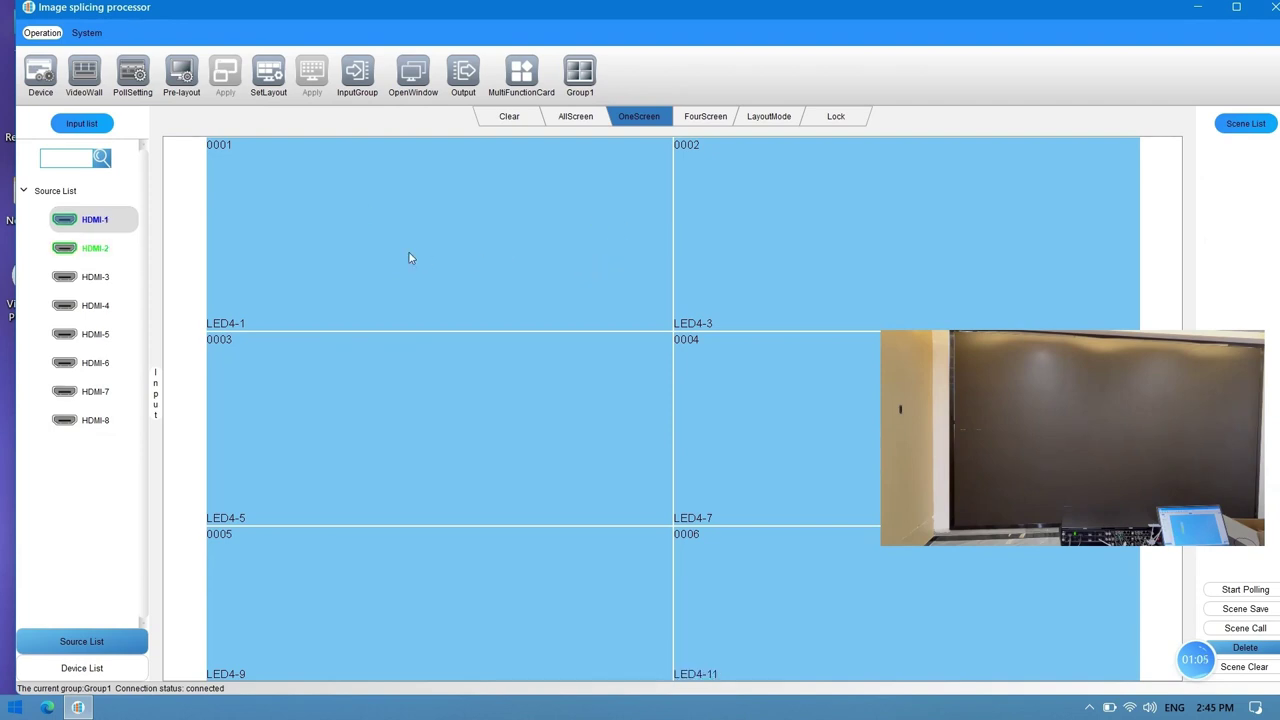
{"action": "left_click_drag", "start_coordinate": [406, 253], "coordinate": [543, 611]}
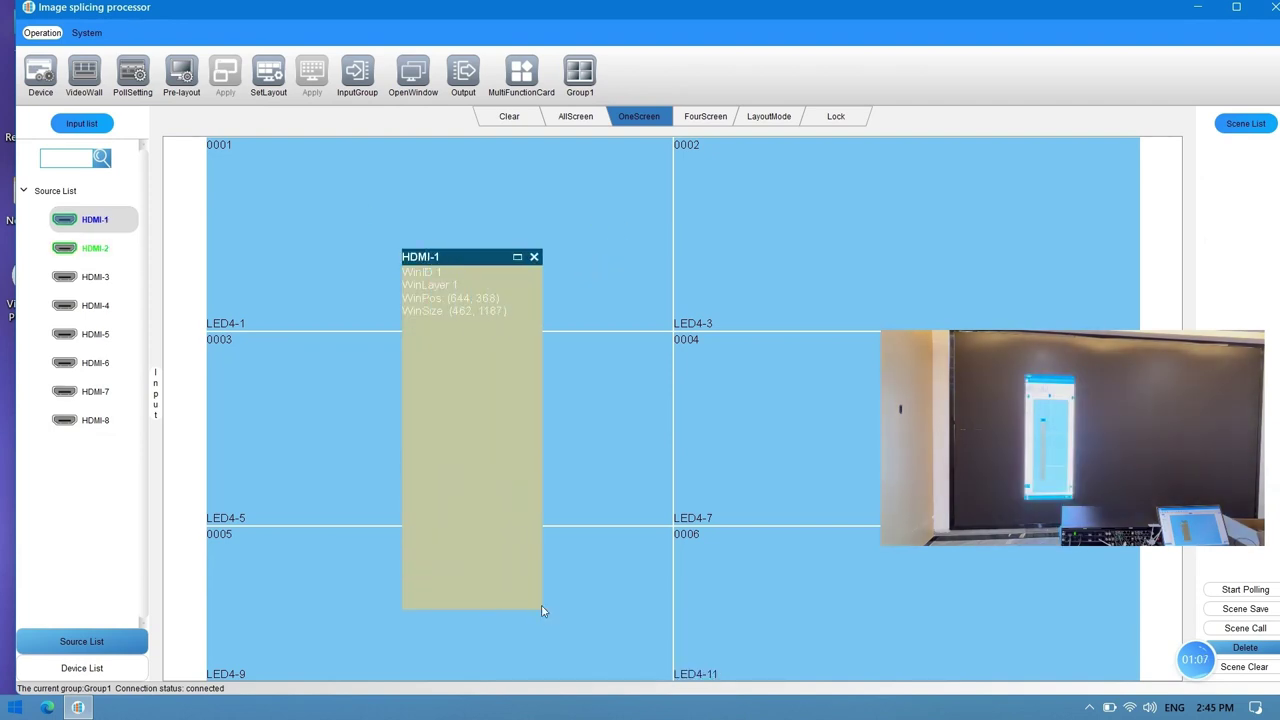
{"action": "double_click", "coordinate": [486, 432]}
{"action": "left_click", "coordinate": [101, 249]}
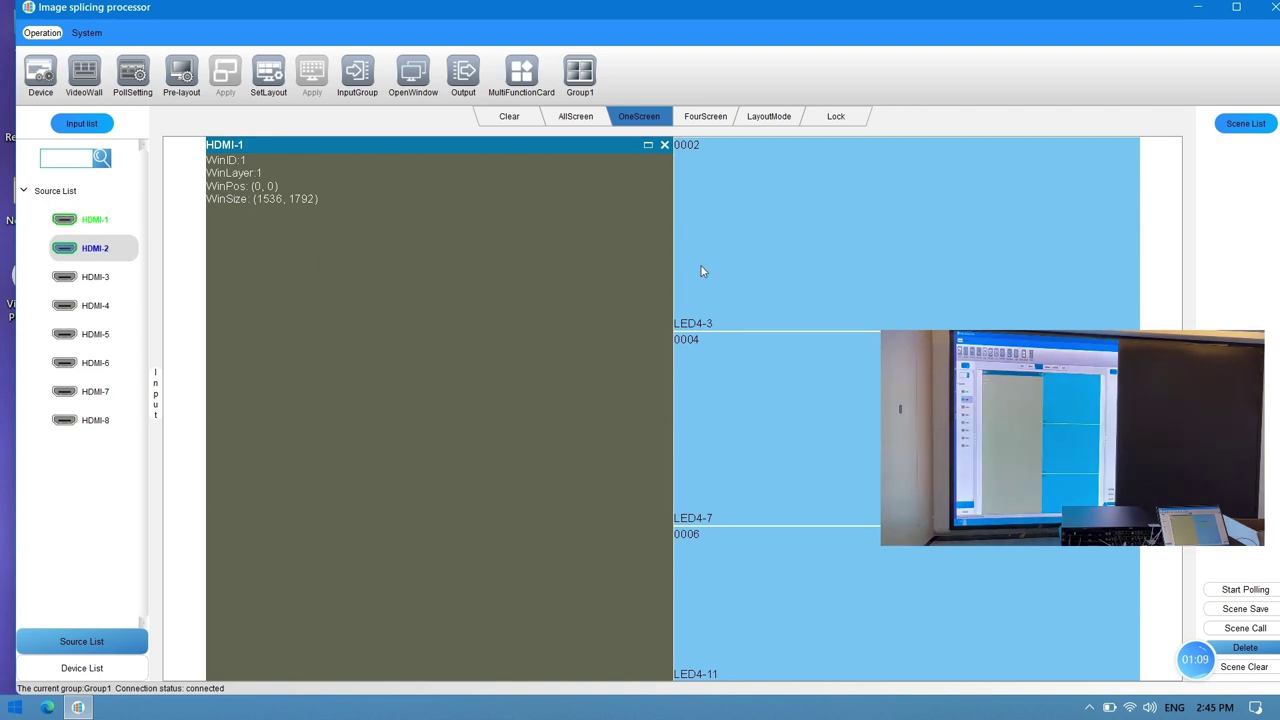
{"action": "left_click_drag", "start_coordinate": [792, 266], "coordinate": [962, 522]}
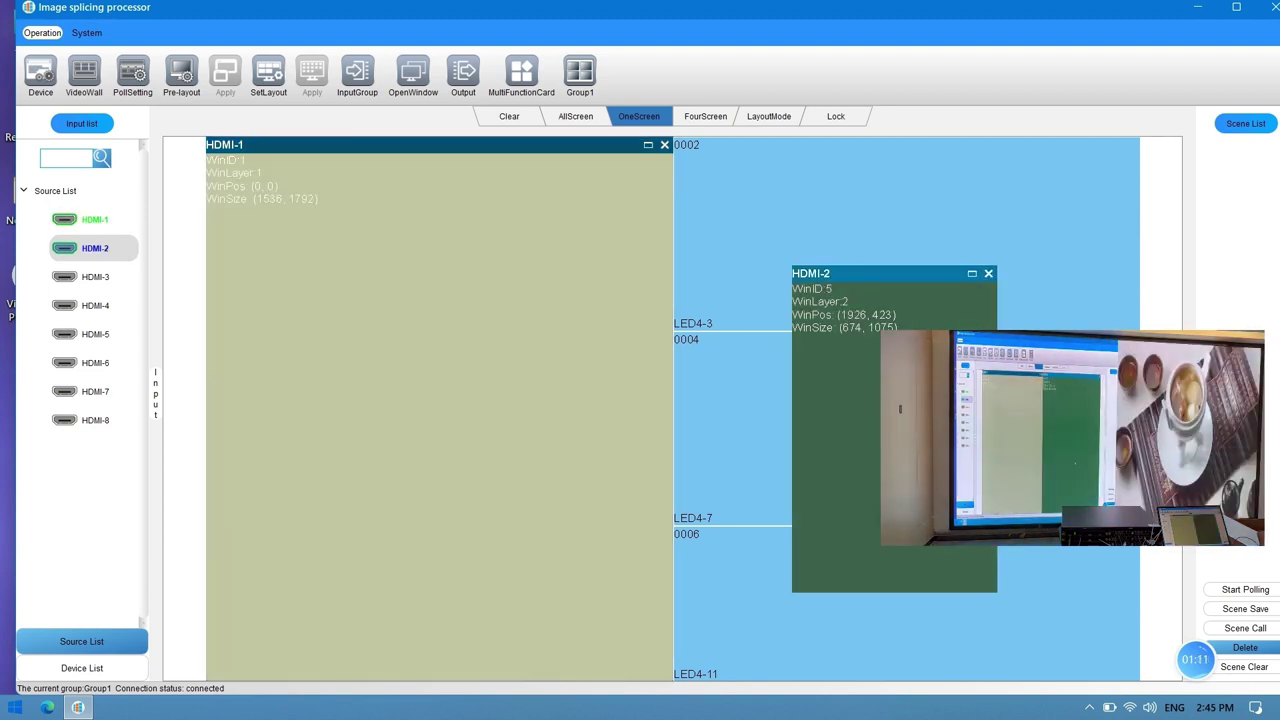
{"action": "left_click", "coordinate": [1245, 609]}
{"action": "left_click", "coordinate": [687, 372]}
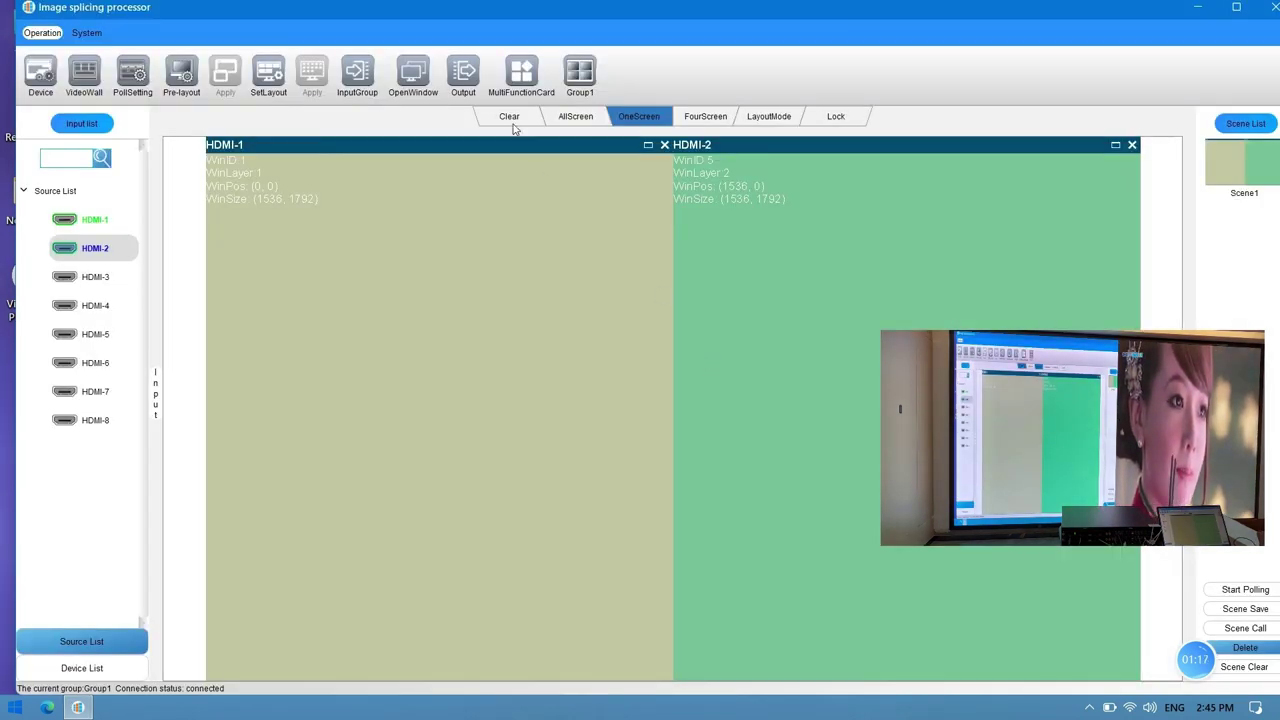
Step: Clear the wall, put HDMI-1 over the top four panels and HDMI-2 across the bottom, save as Scene2
{"action": "left_click", "coordinate": [509, 116]}
{"action": "left_click", "coordinate": [96, 222]}
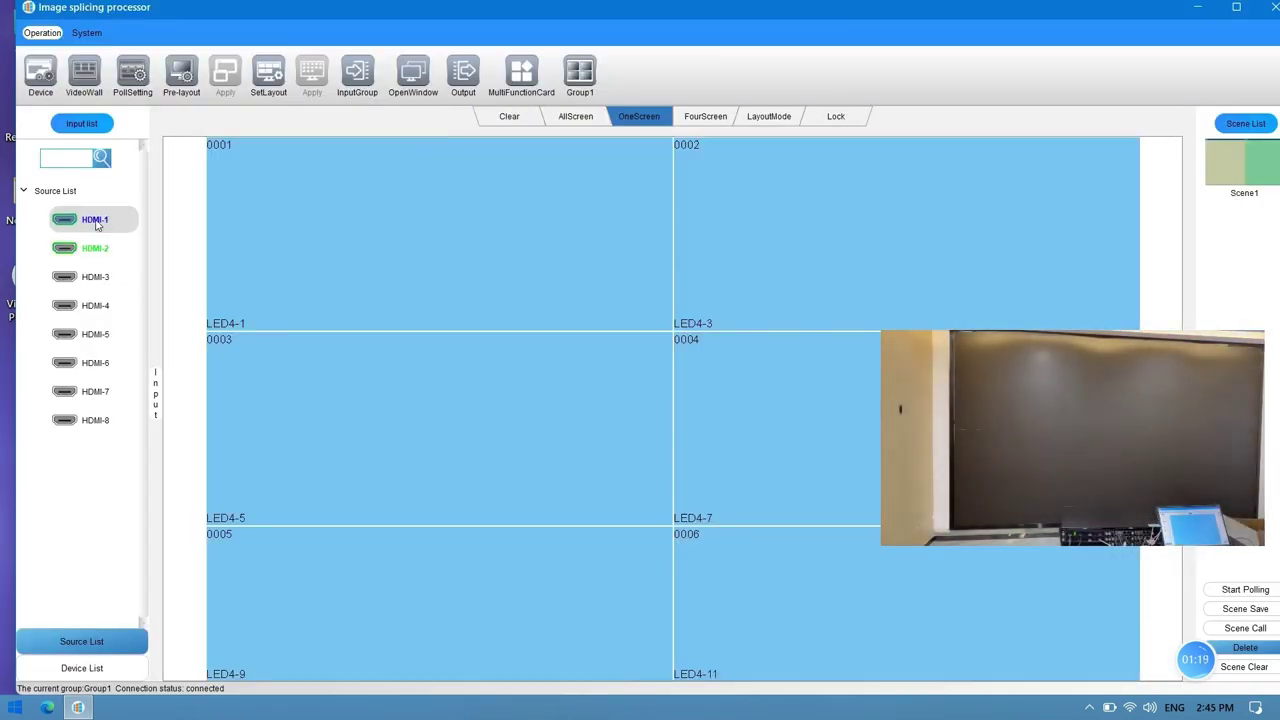
{"action": "left_click_drag", "start_coordinate": [502, 218], "coordinate": [826, 420]}
{"action": "double_click", "coordinate": [671, 349]}
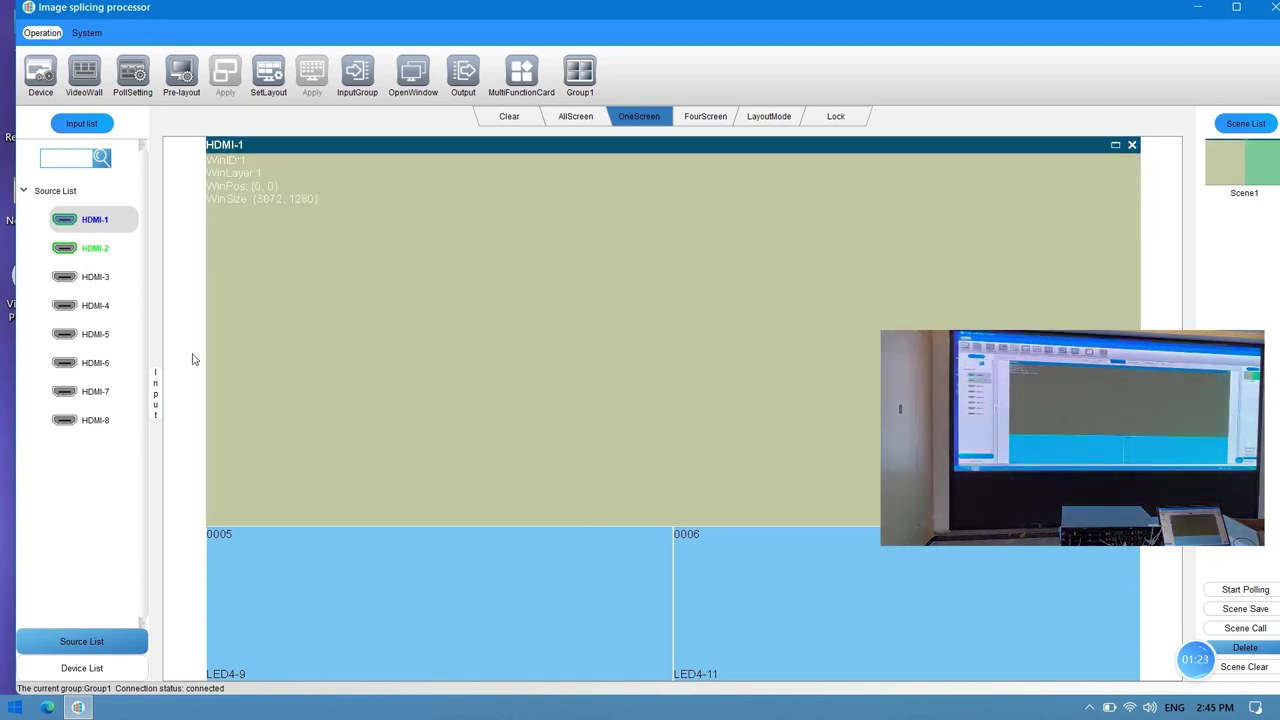
{"action": "left_click", "coordinate": [96, 248]}
{"action": "left_click_drag", "start_coordinate": [578, 551], "coordinate": [786, 627]}
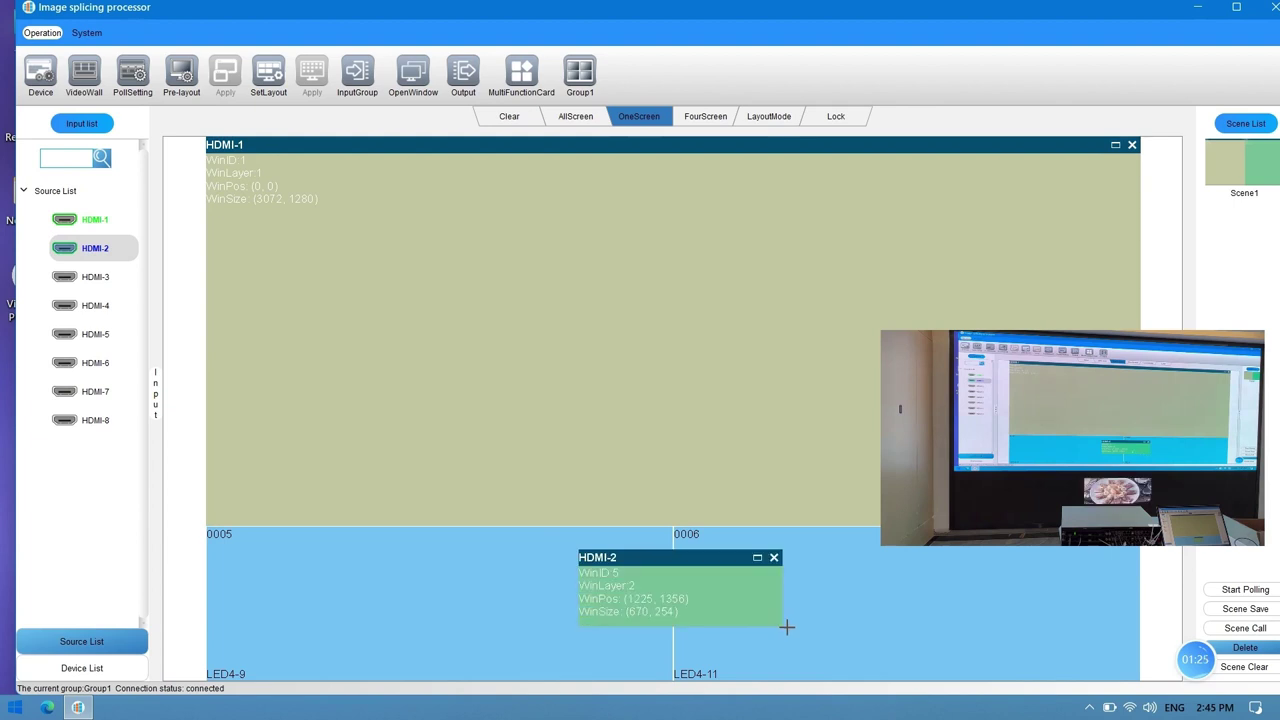
{"action": "double_click", "coordinate": [720, 600]}
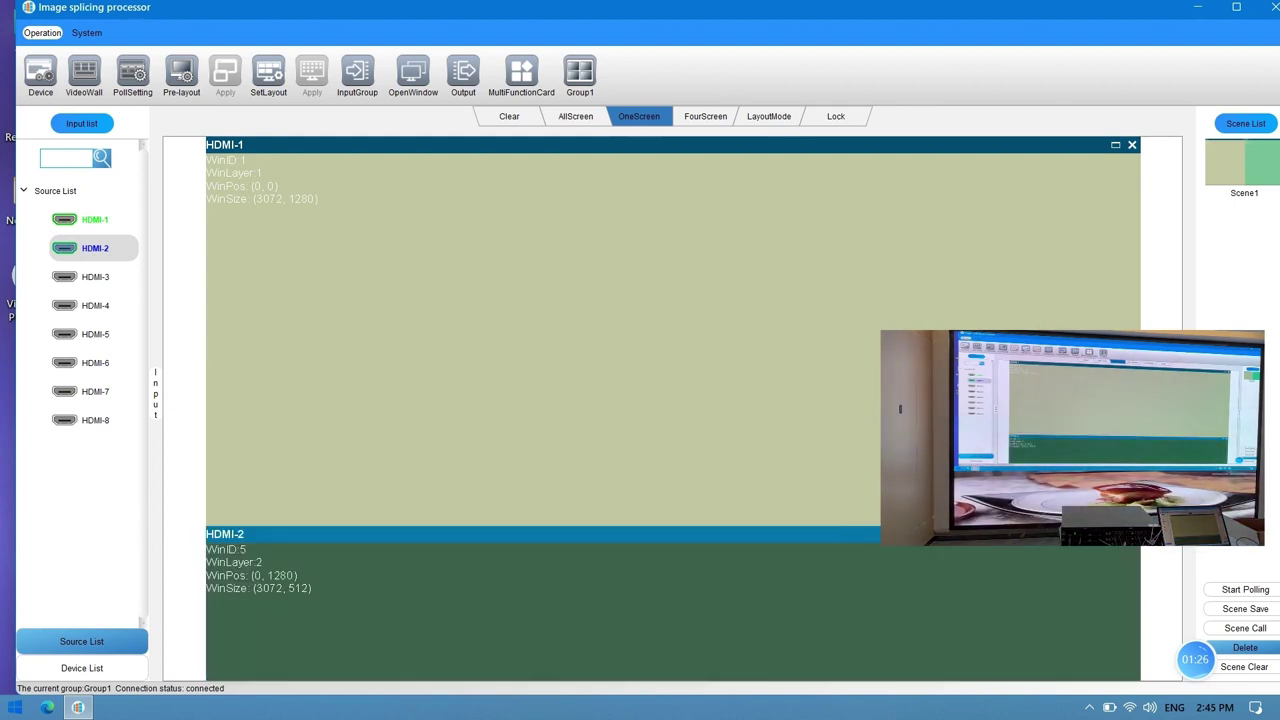
{"action": "left_click", "coordinate": [1242, 609]}
{"action": "left_click", "coordinate": [686, 366]}
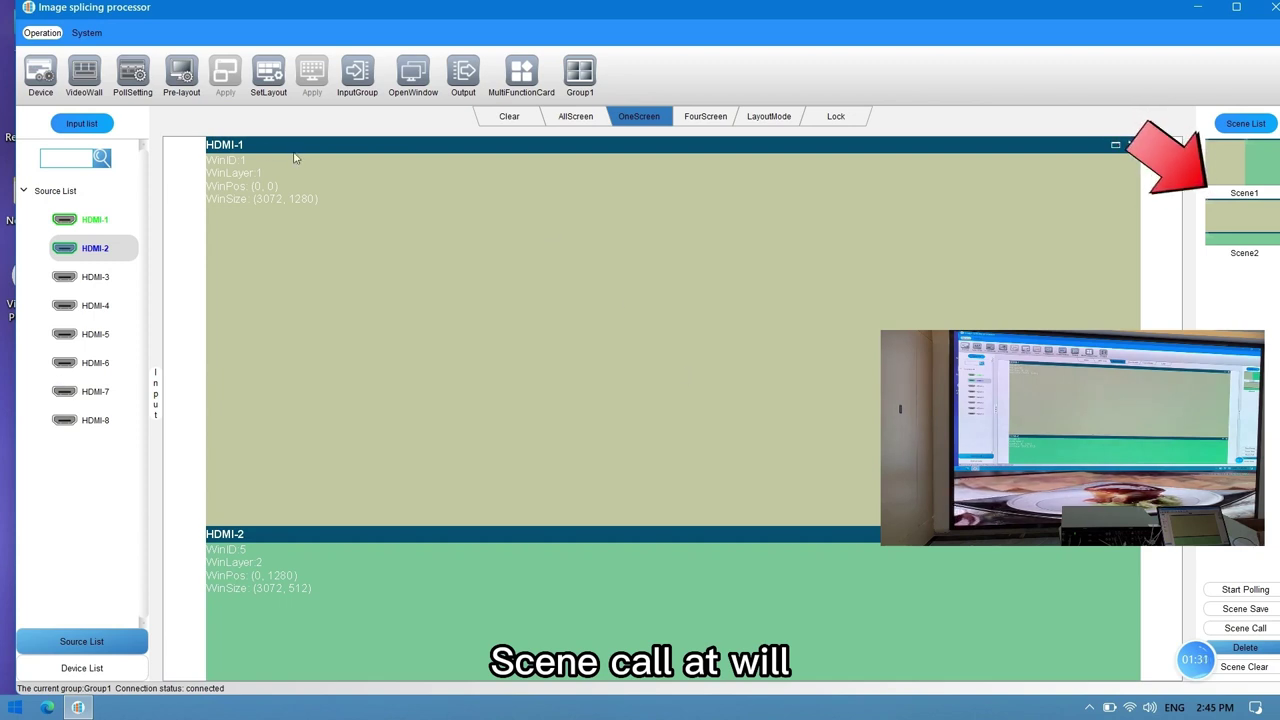
Step: Add Scene1 and Scene2 to the poll list with a 5-second interval, save, and start polling
{"action": "left_click", "coordinate": [132, 74]}
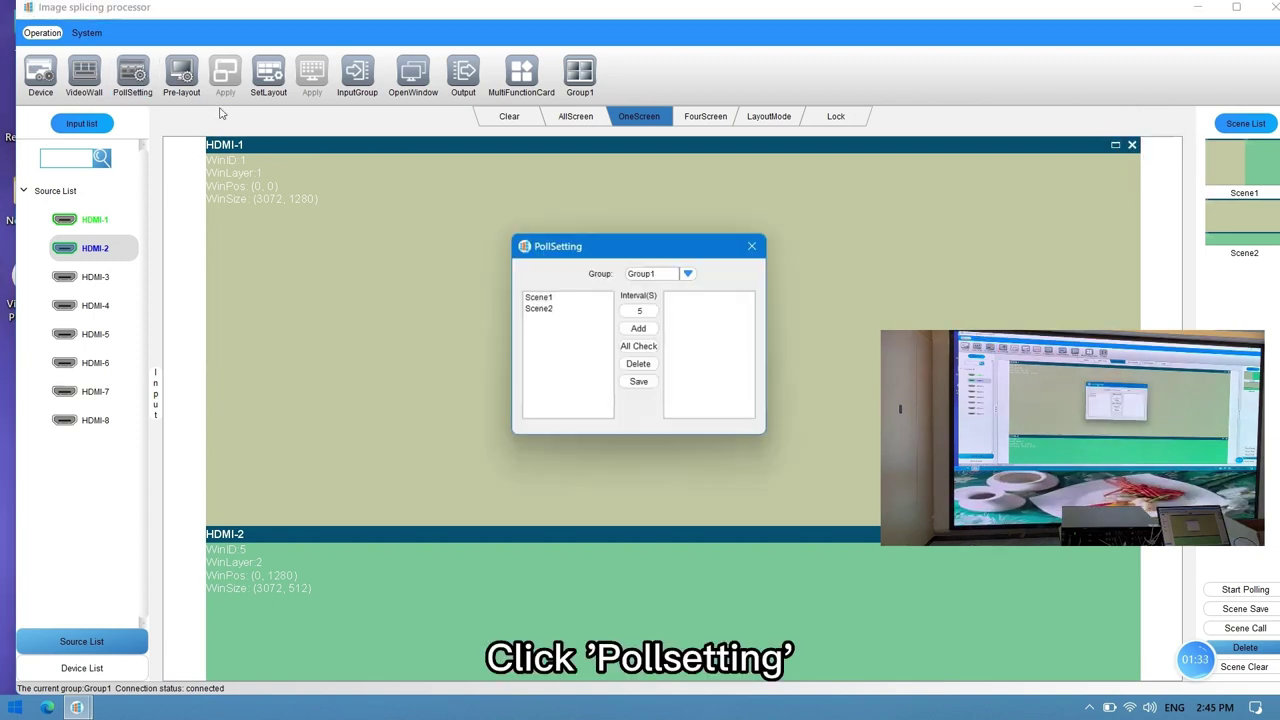
{"action": "left_click", "coordinate": [641, 330]}
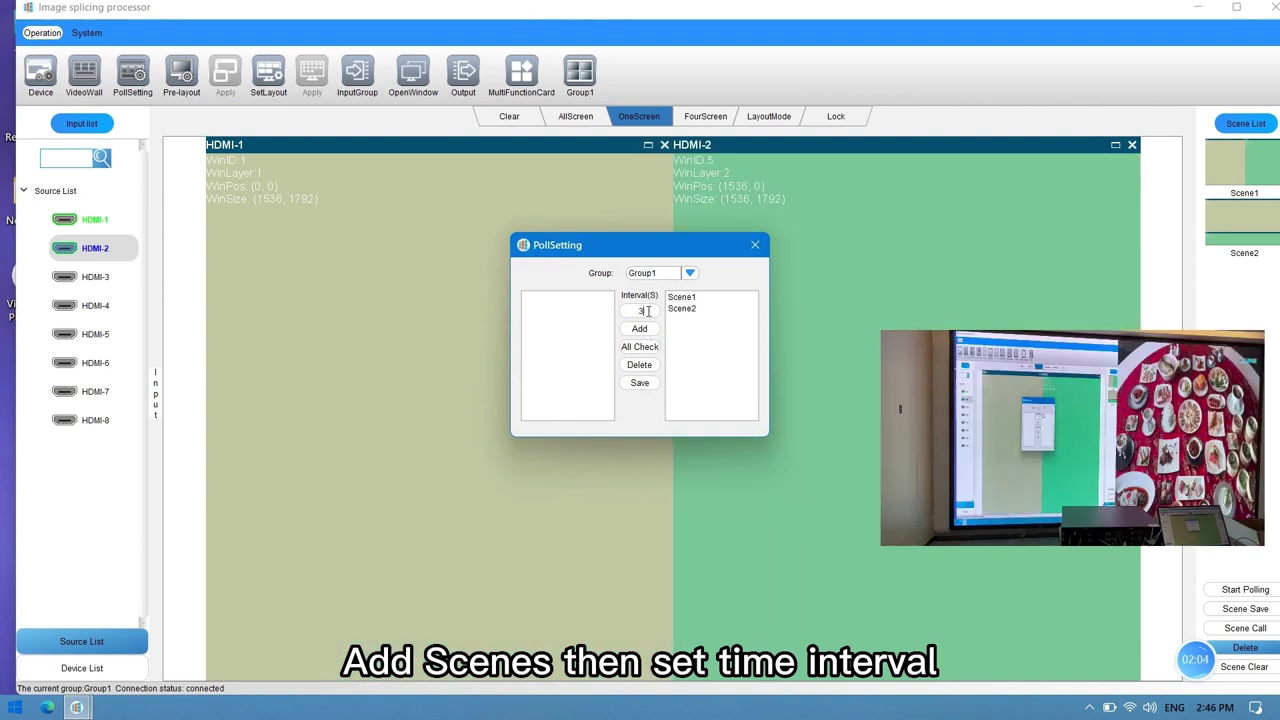
{"action": "key", "text": "BackSpace"}
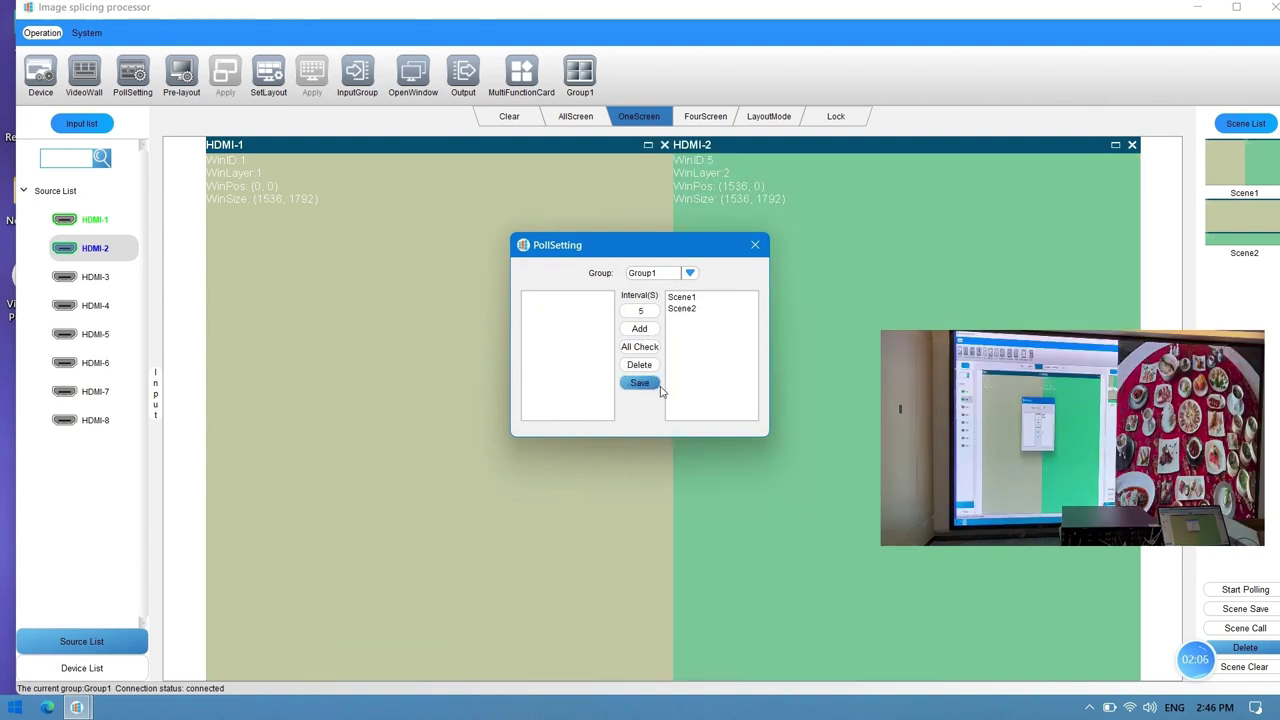
{"action": "left_click", "coordinate": [651, 384]}
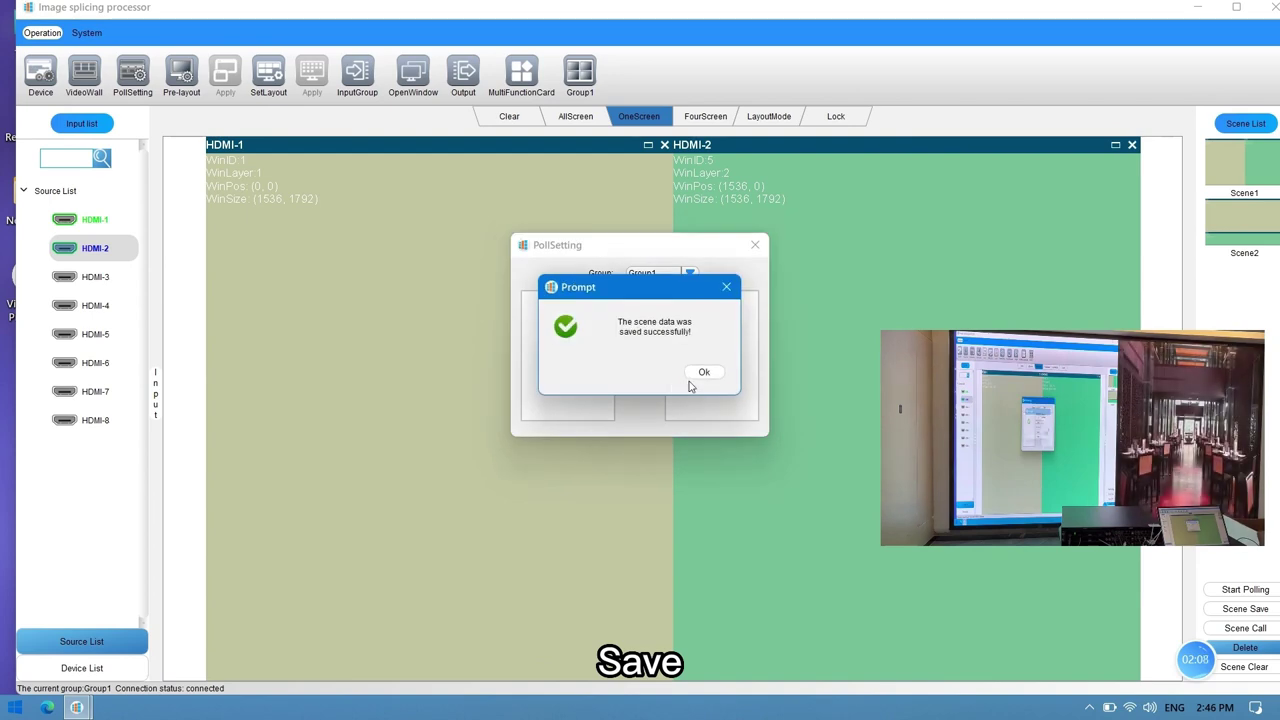
{"action": "left_click", "coordinate": [700, 372]}
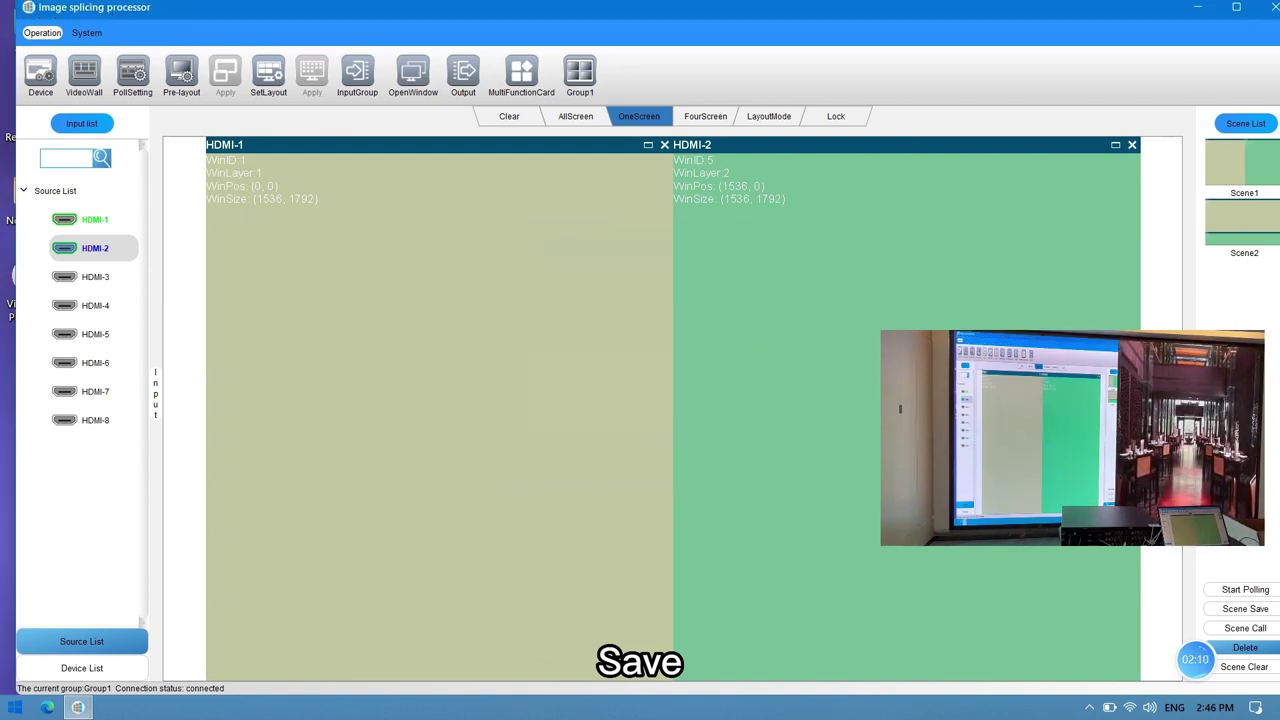
{"action": "left_click", "coordinate": [1245, 590]}
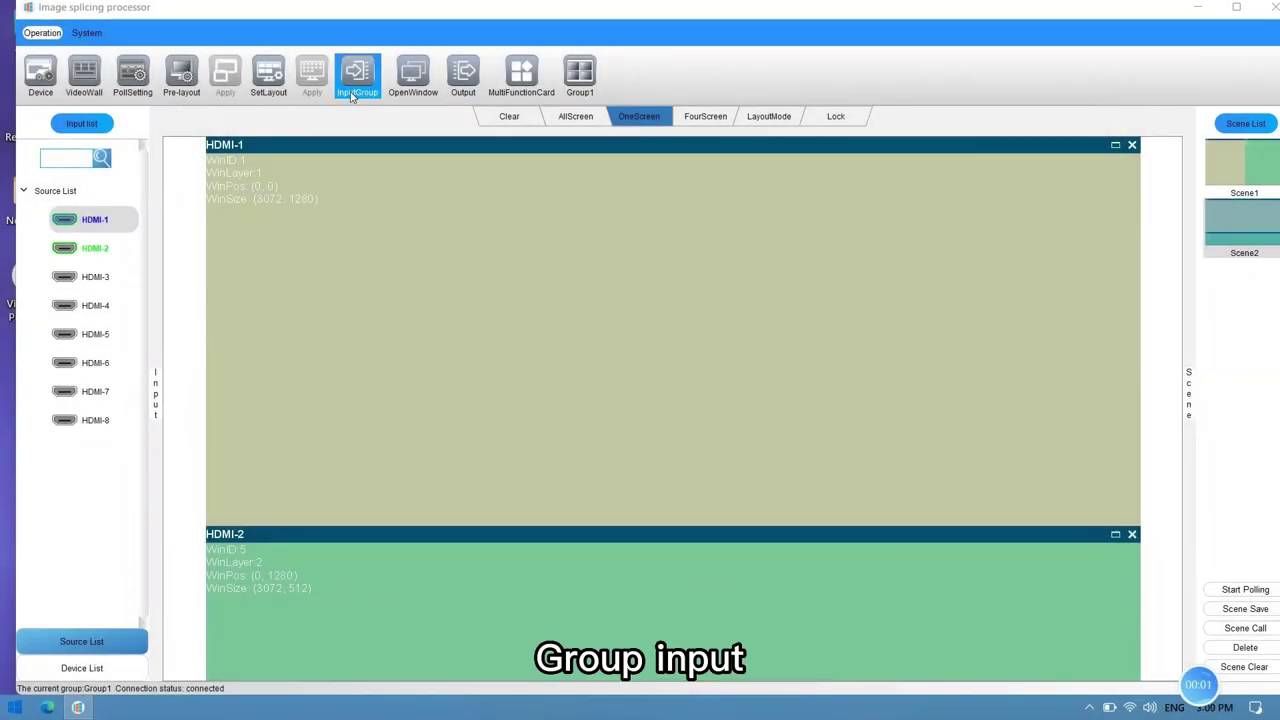
Step: Create InputGroup1 containing HDMI-1 and save it
{"action": "left_click", "coordinate": [360, 90]}
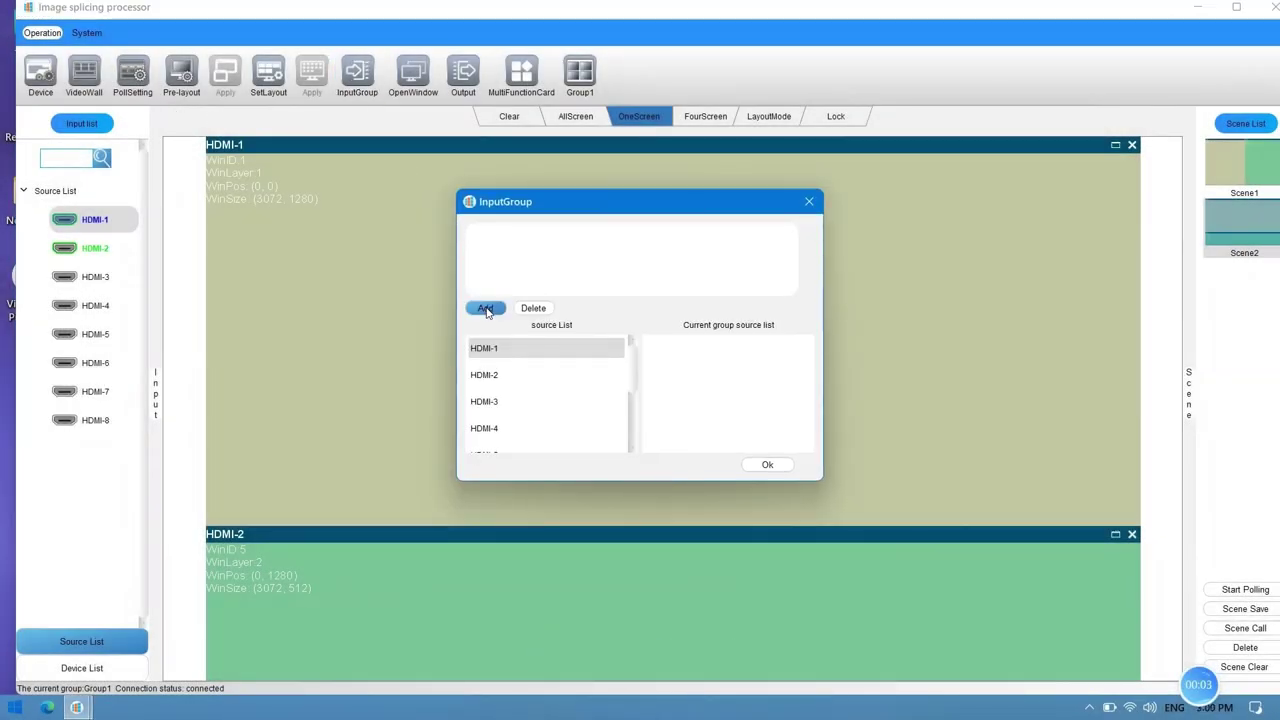
{"action": "left_click", "coordinate": [486, 309]}
{"action": "left_click", "coordinate": [630, 366]}
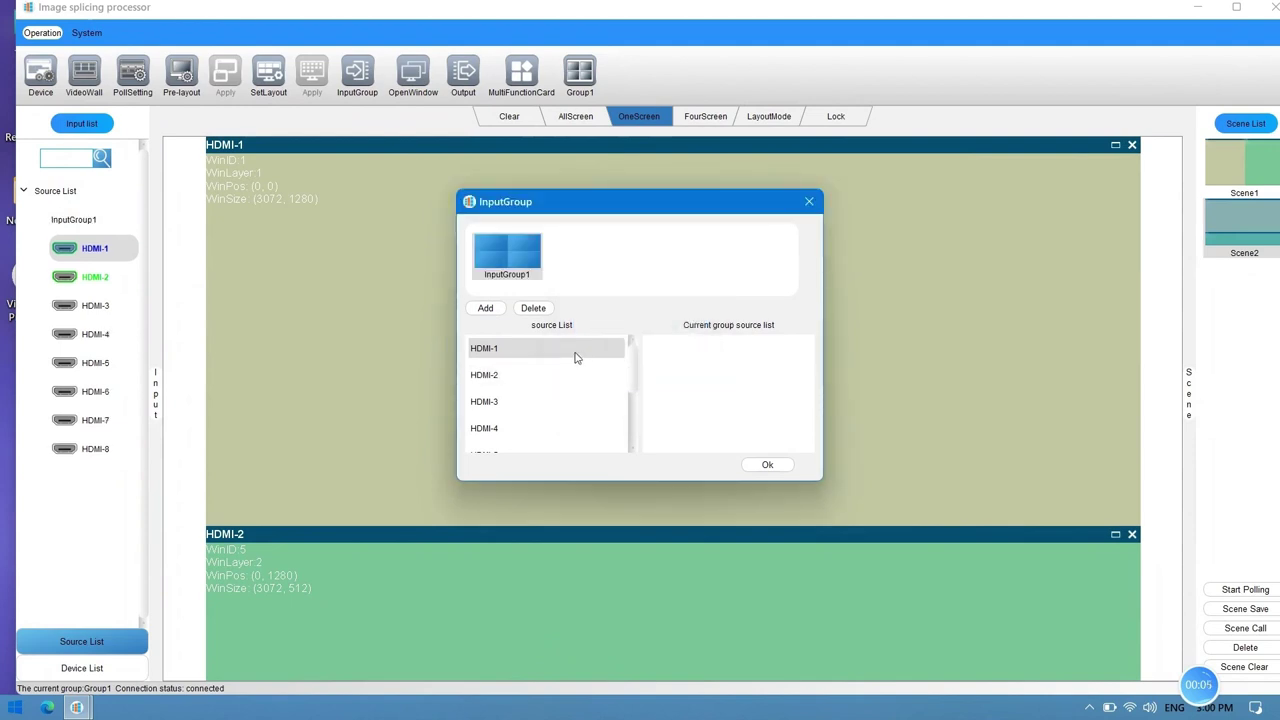
{"action": "left_click_drag", "start_coordinate": [658, 360], "coordinate": [662, 362]}
{"action": "left_click", "coordinate": [767, 464]}
{"action": "left_click", "coordinate": [703, 371]}
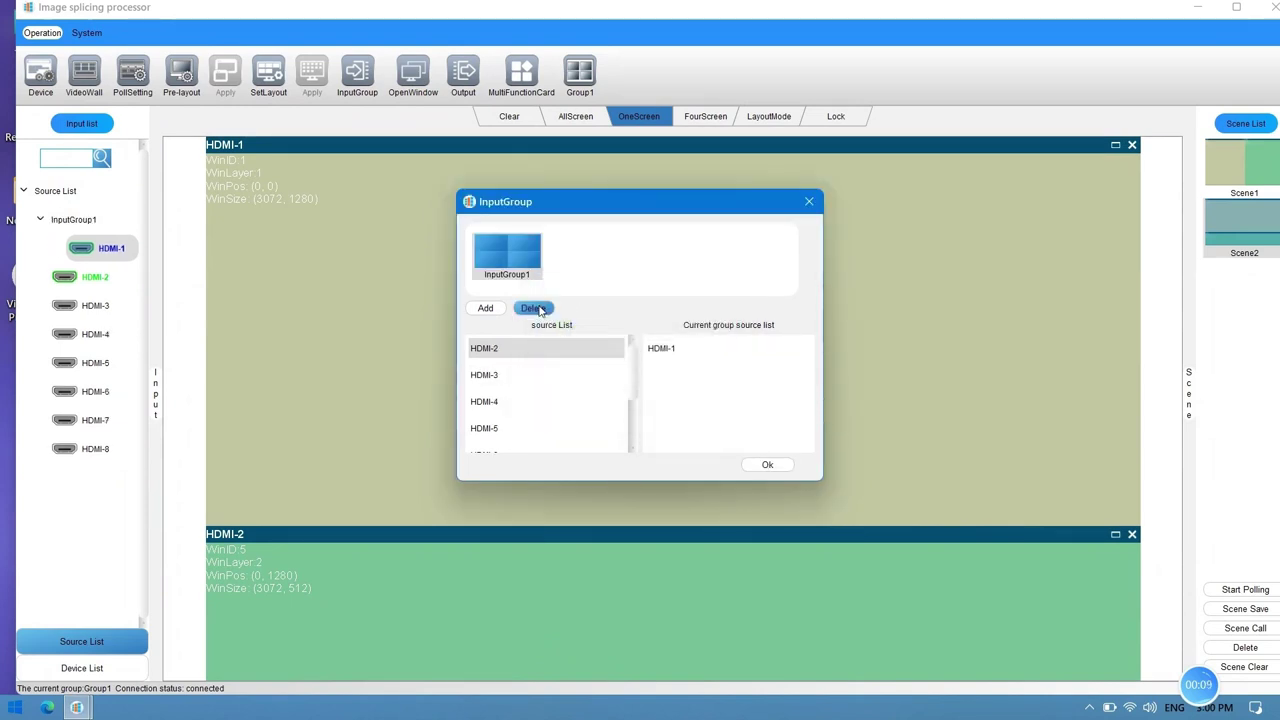
Step: Create and save InputGroup2 with HDMI-2, then close the input group settings
{"action": "left_click", "coordinate": [487, 308]}
{"action": "left_click", "coordinate": [630, 366]}
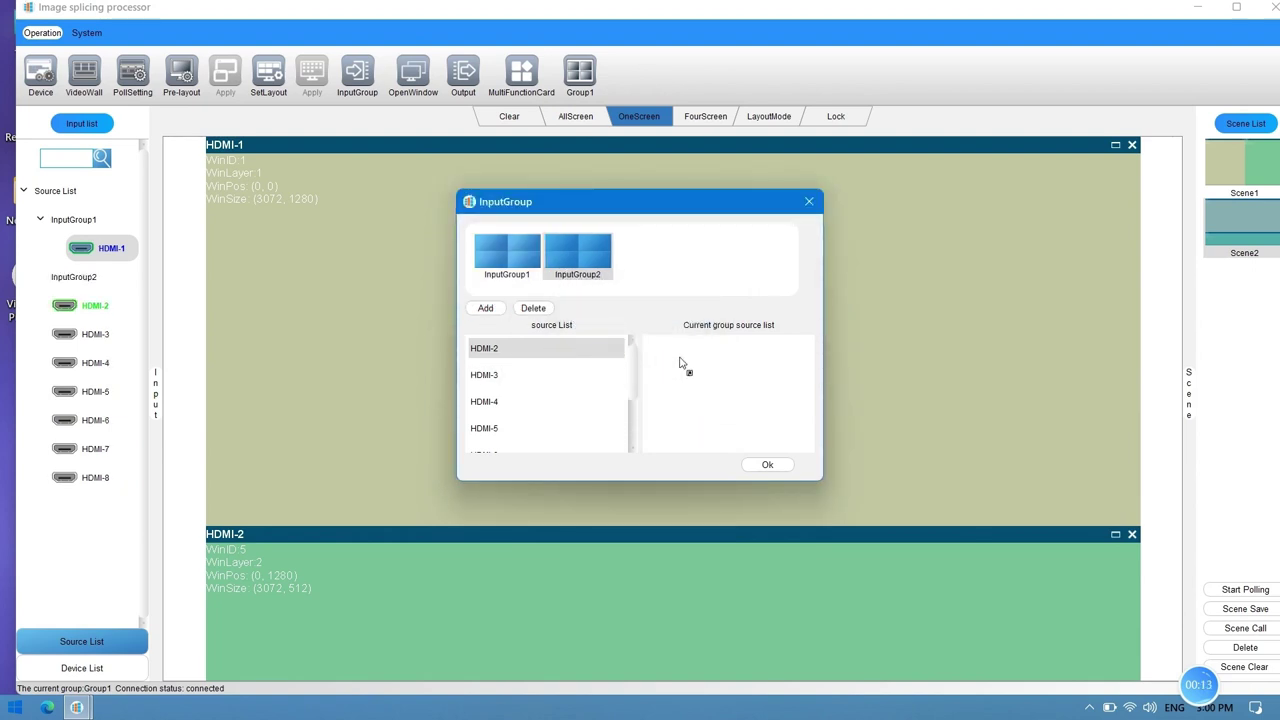
{"action": "left_click", "coordinate": [767, 465]}
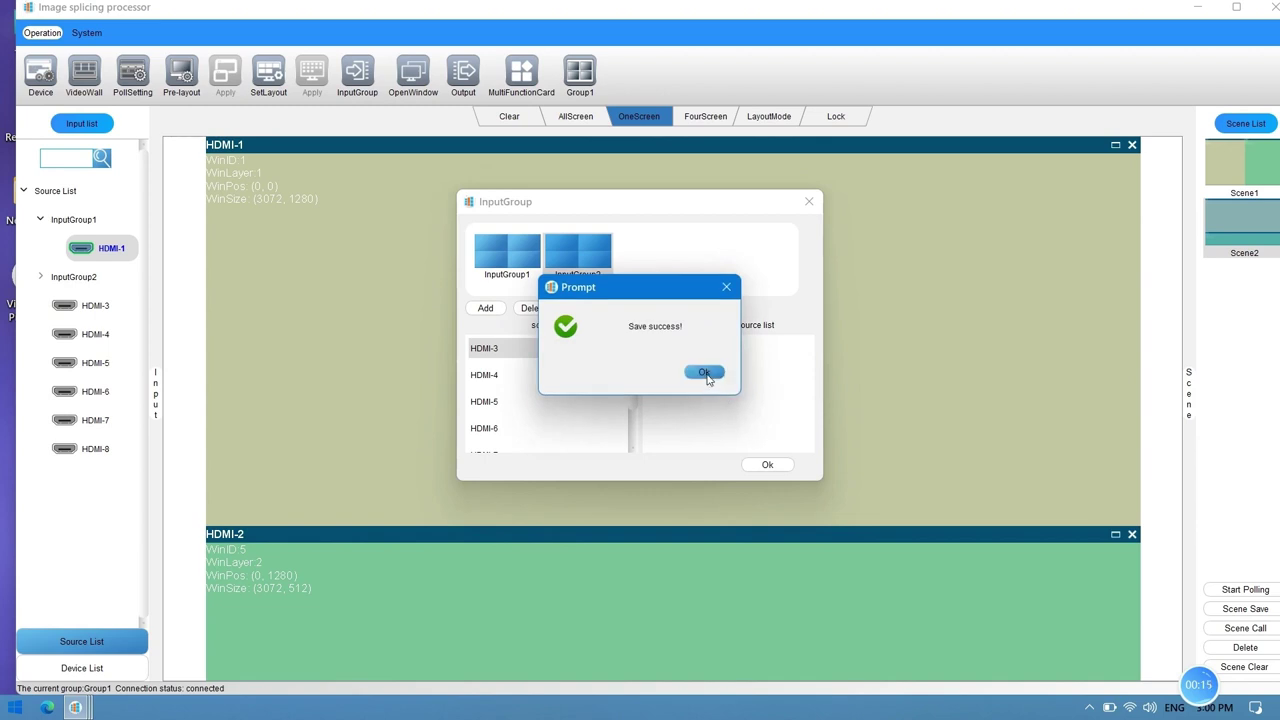
{"action": "left_click", "coordinate": [704, 372]}
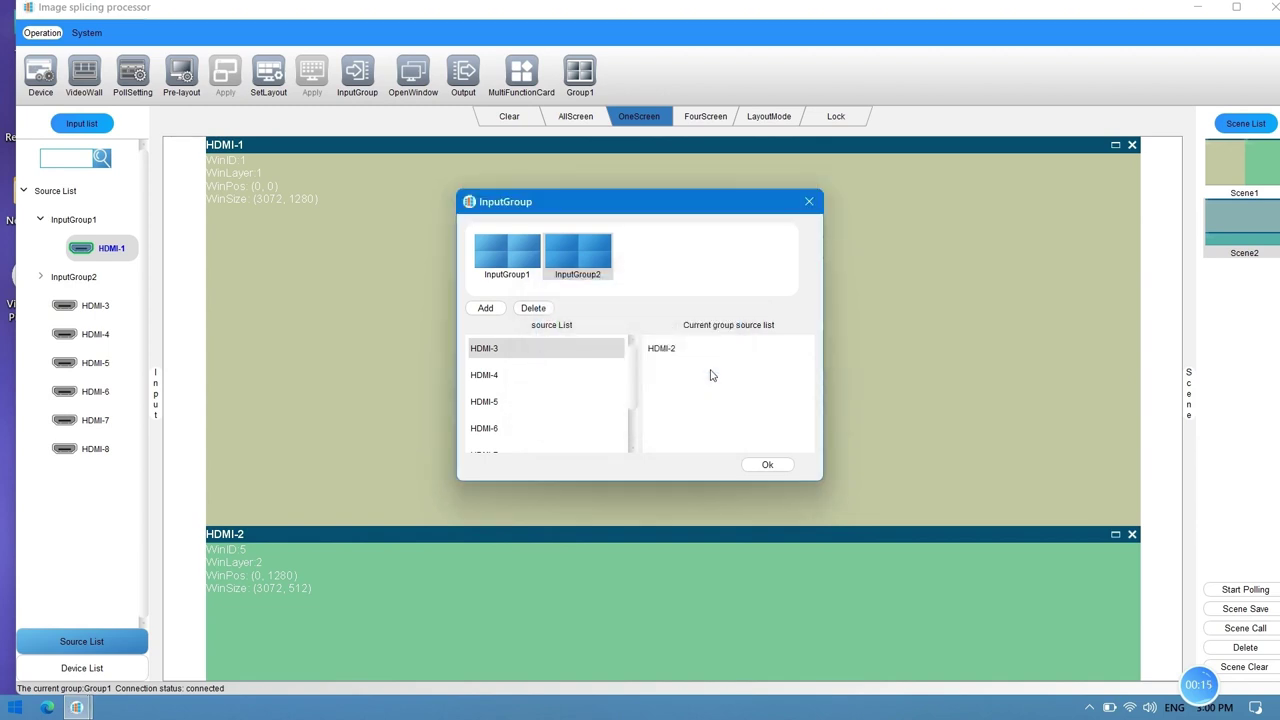
{"action": "left_click", "coordinate": [809, 202]}
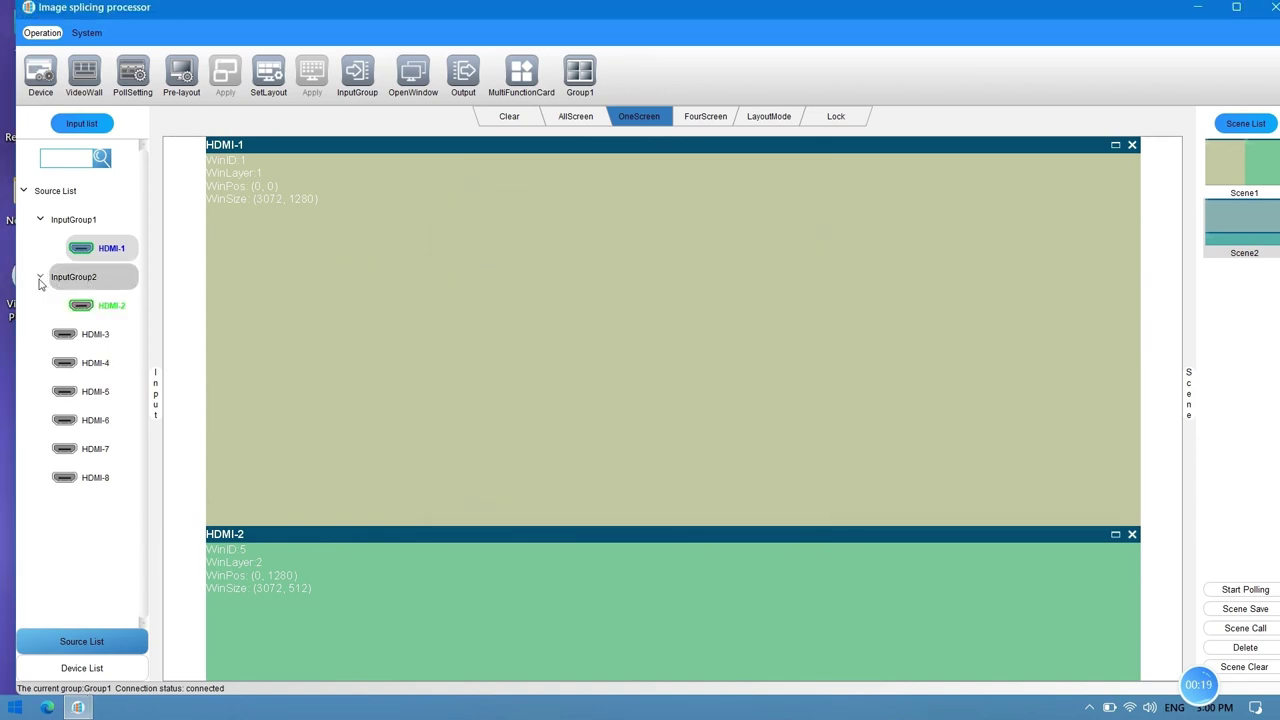